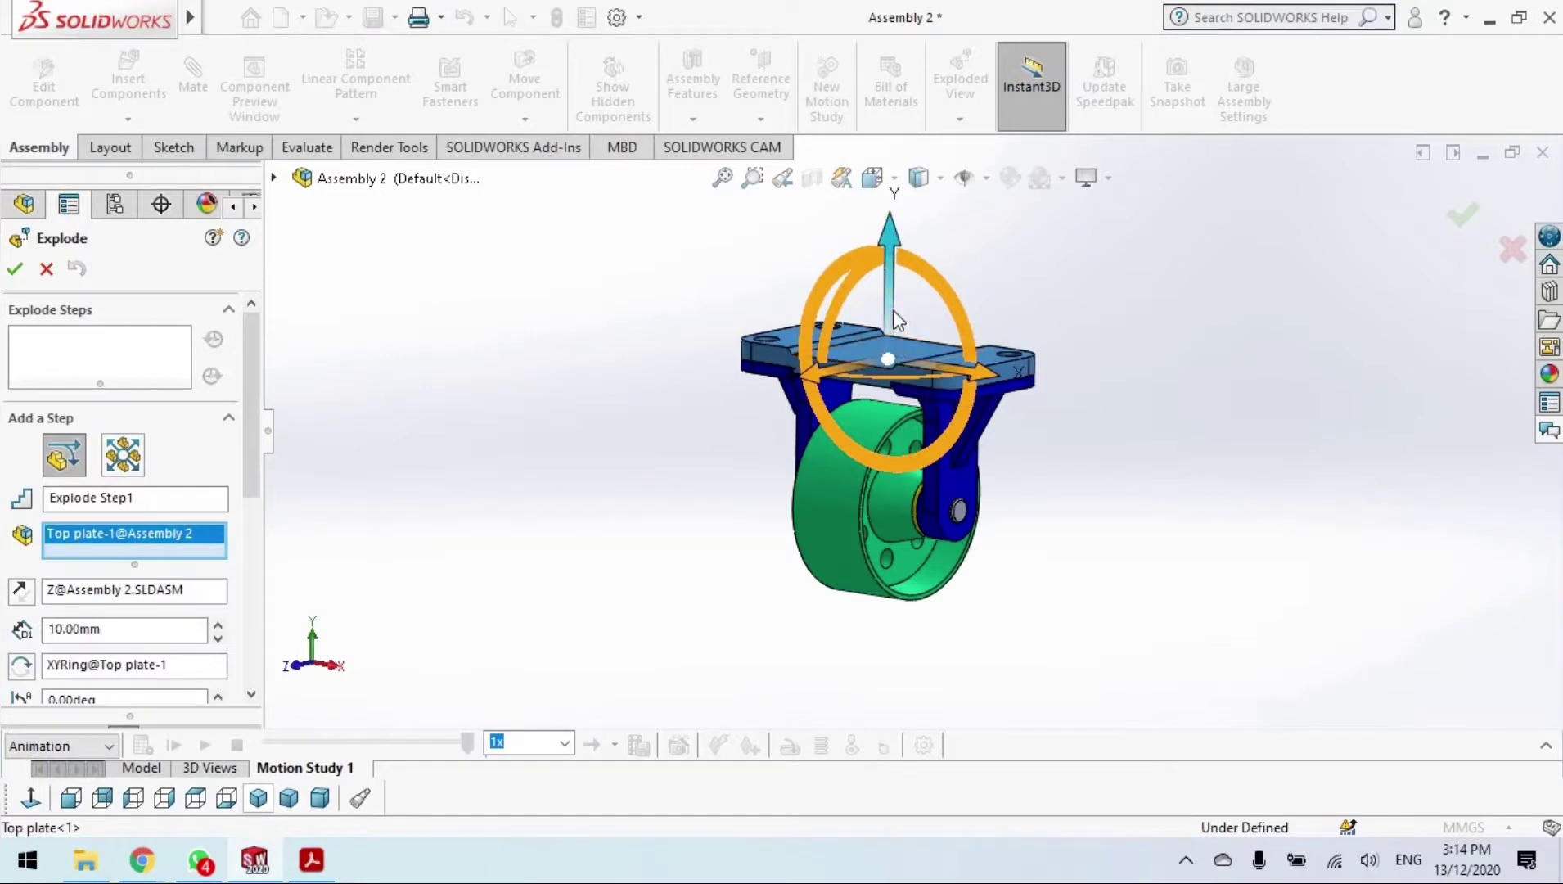
# Explode the top plate upward along the Y axis by about 50.5 mm and finish that explode step.
pyautogui.moveTo(891, 315); pyautogui.dragTo(892, 214)
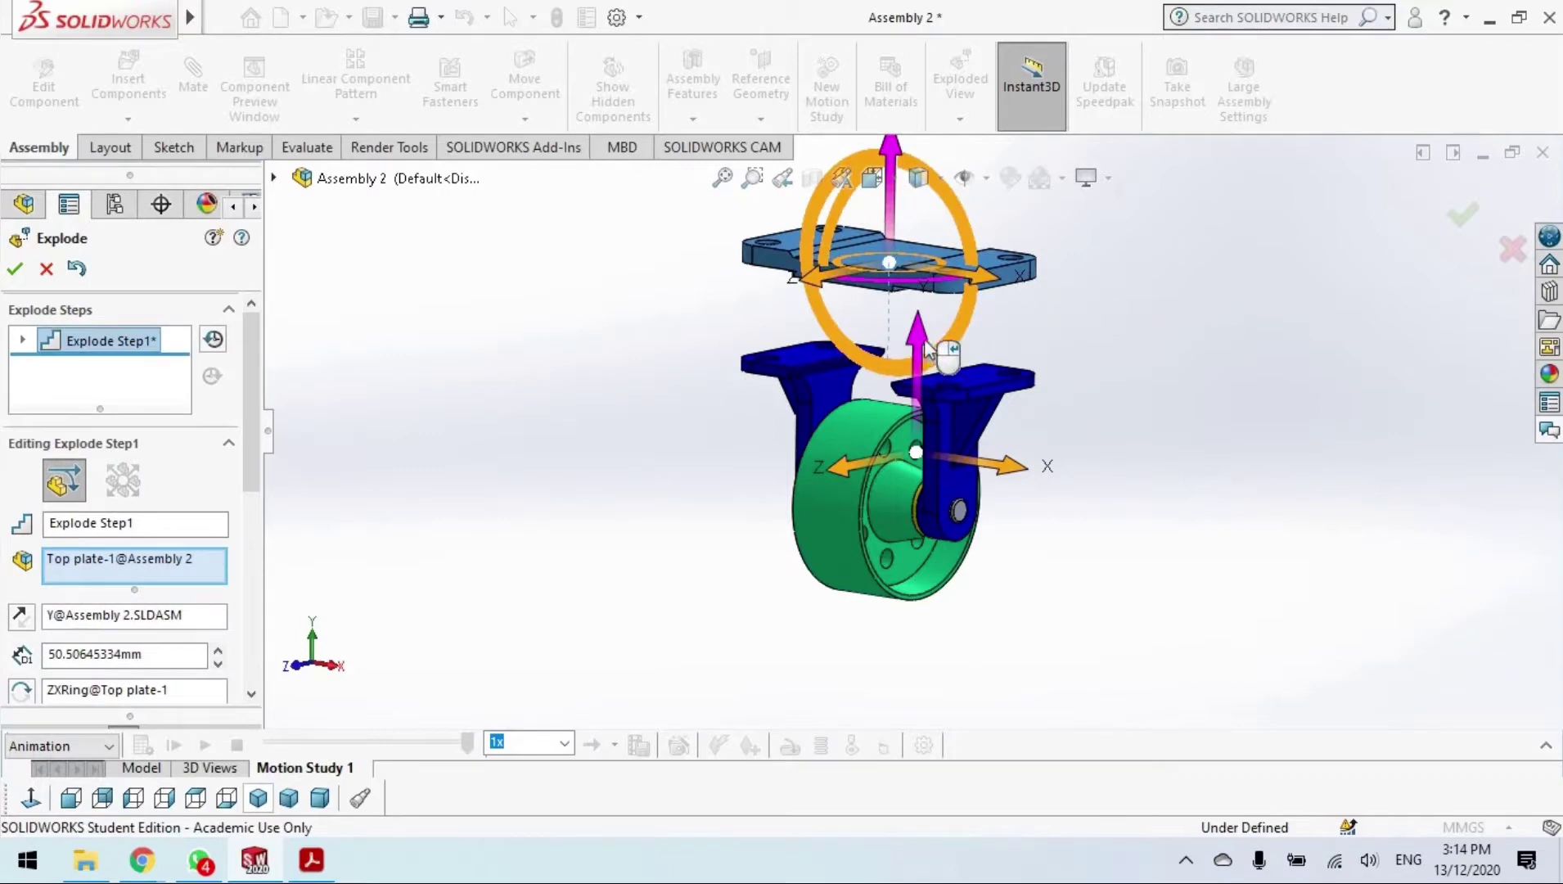
pyautogui.scroll(2, 944, 304)
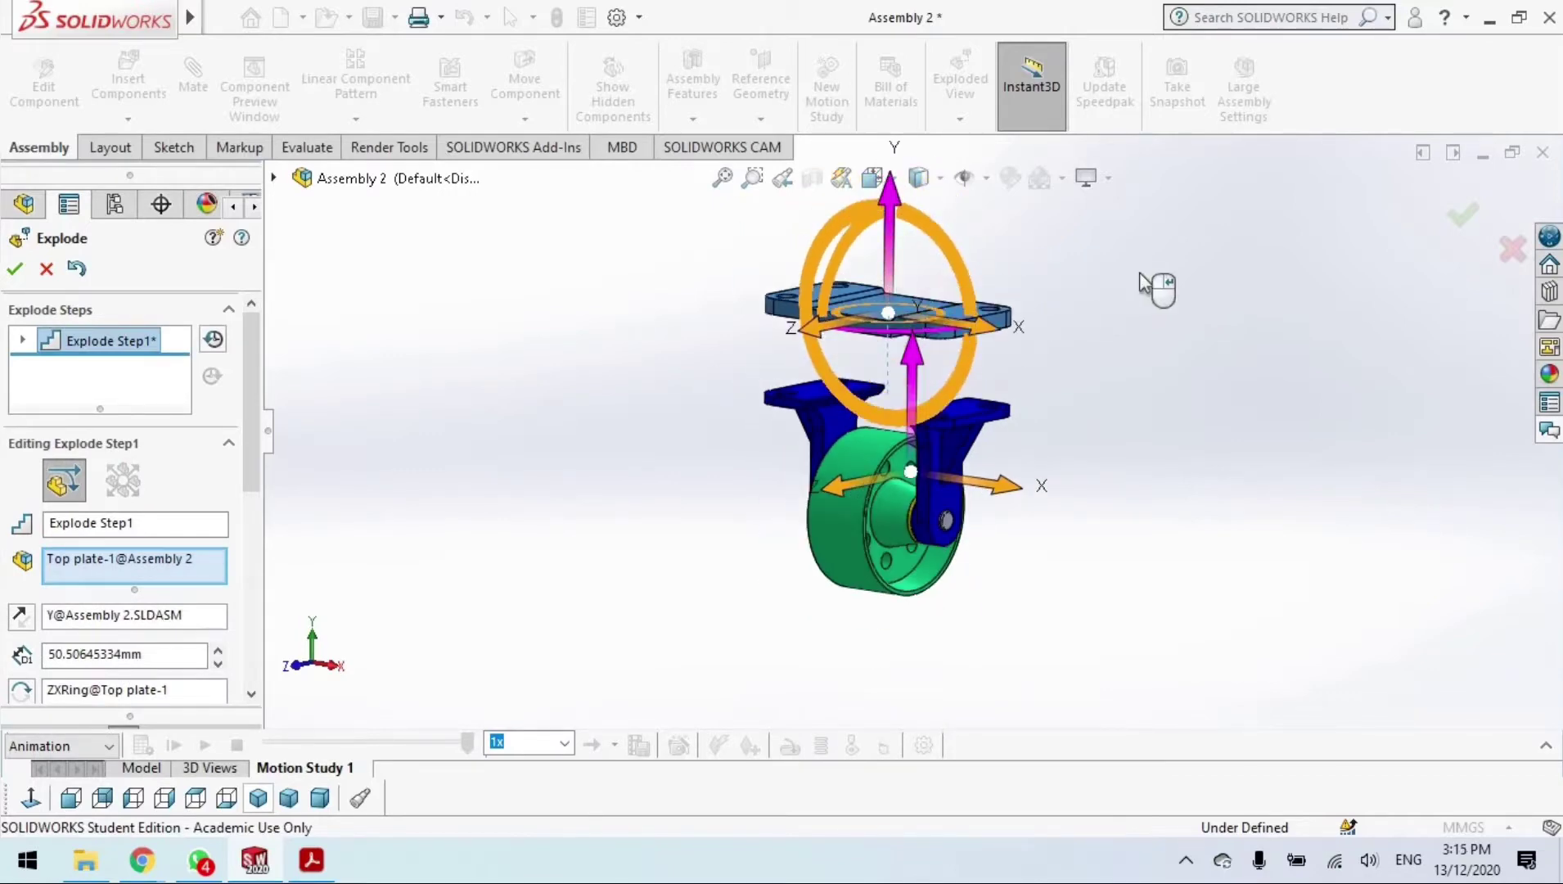
pyautogui.rightClick(1078, 285)
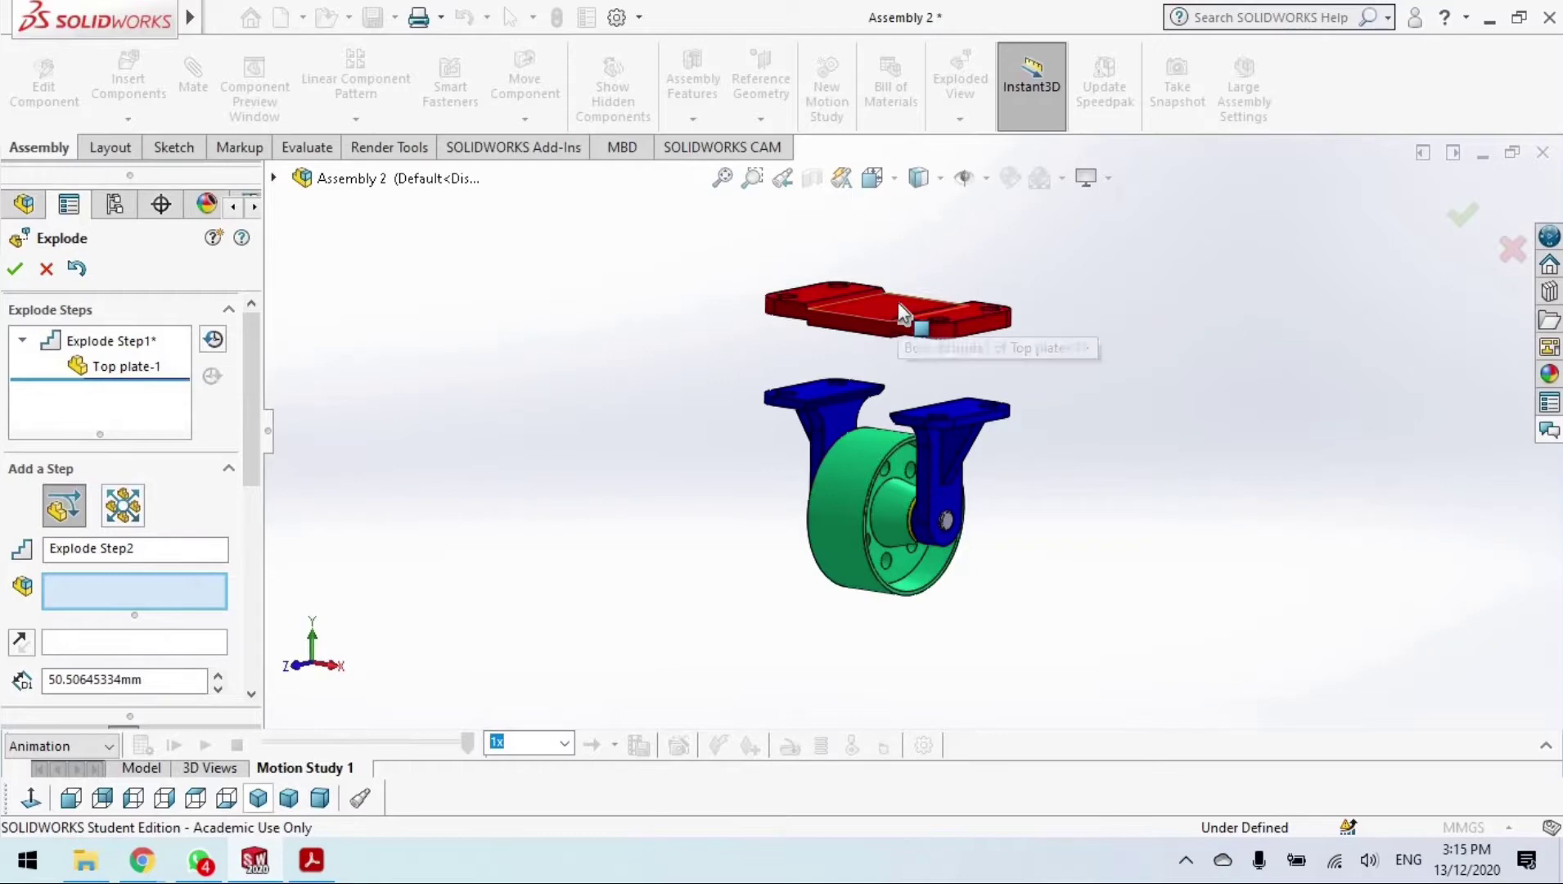
# Explode the front bracket (Part1-1) outward in the positive X direction by about 145 mm as its own explode step.
pyautogui.click(968, 494)
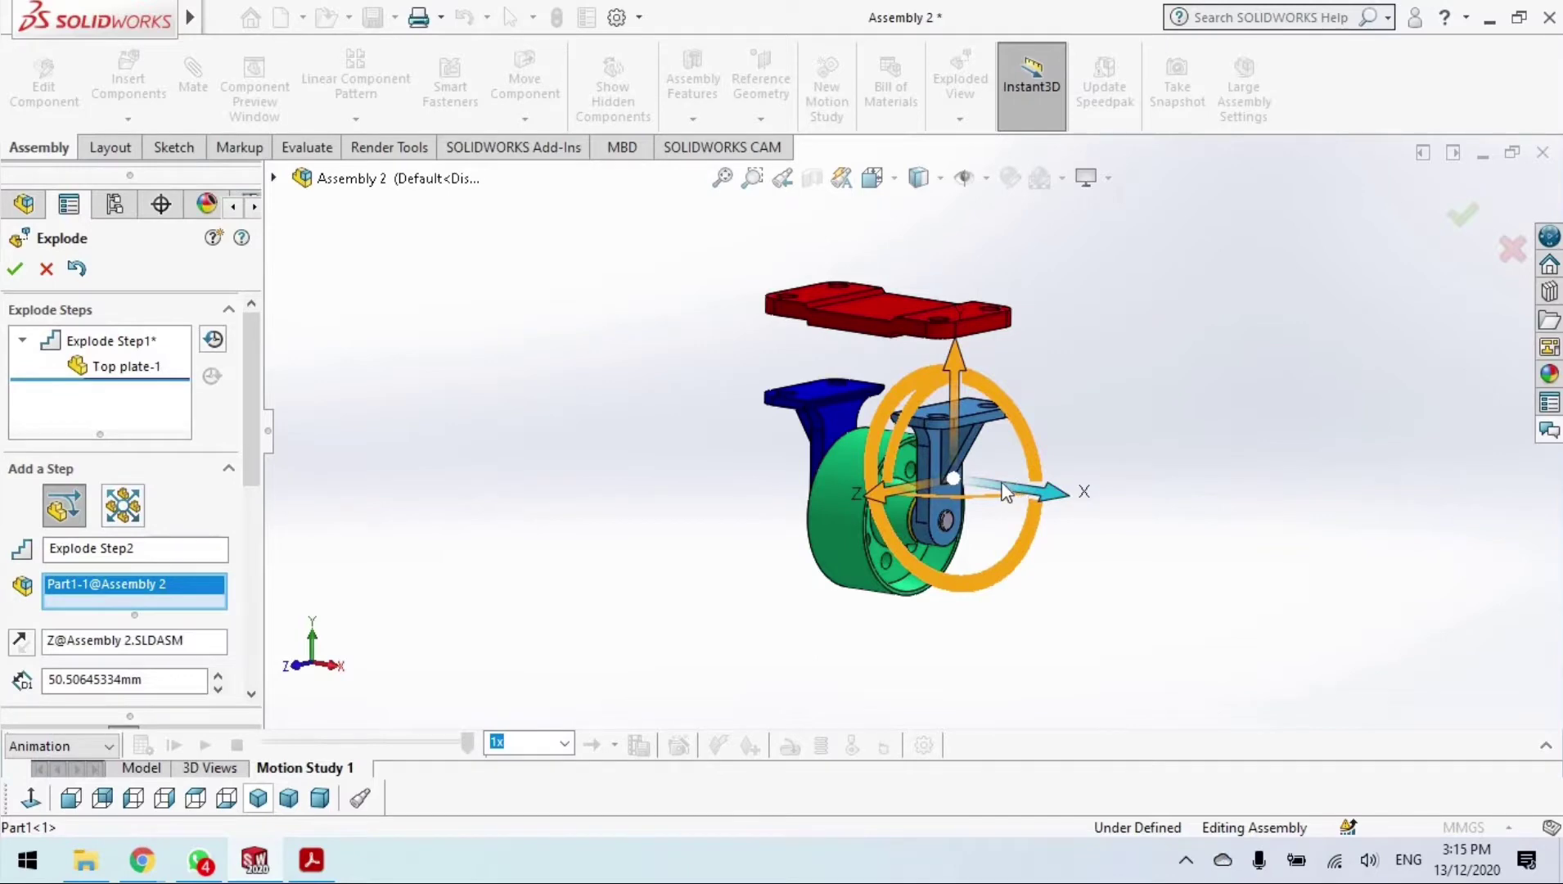
pyautogui.moveTo(1004, 492); pyautogui.dragTo(1187, 505)
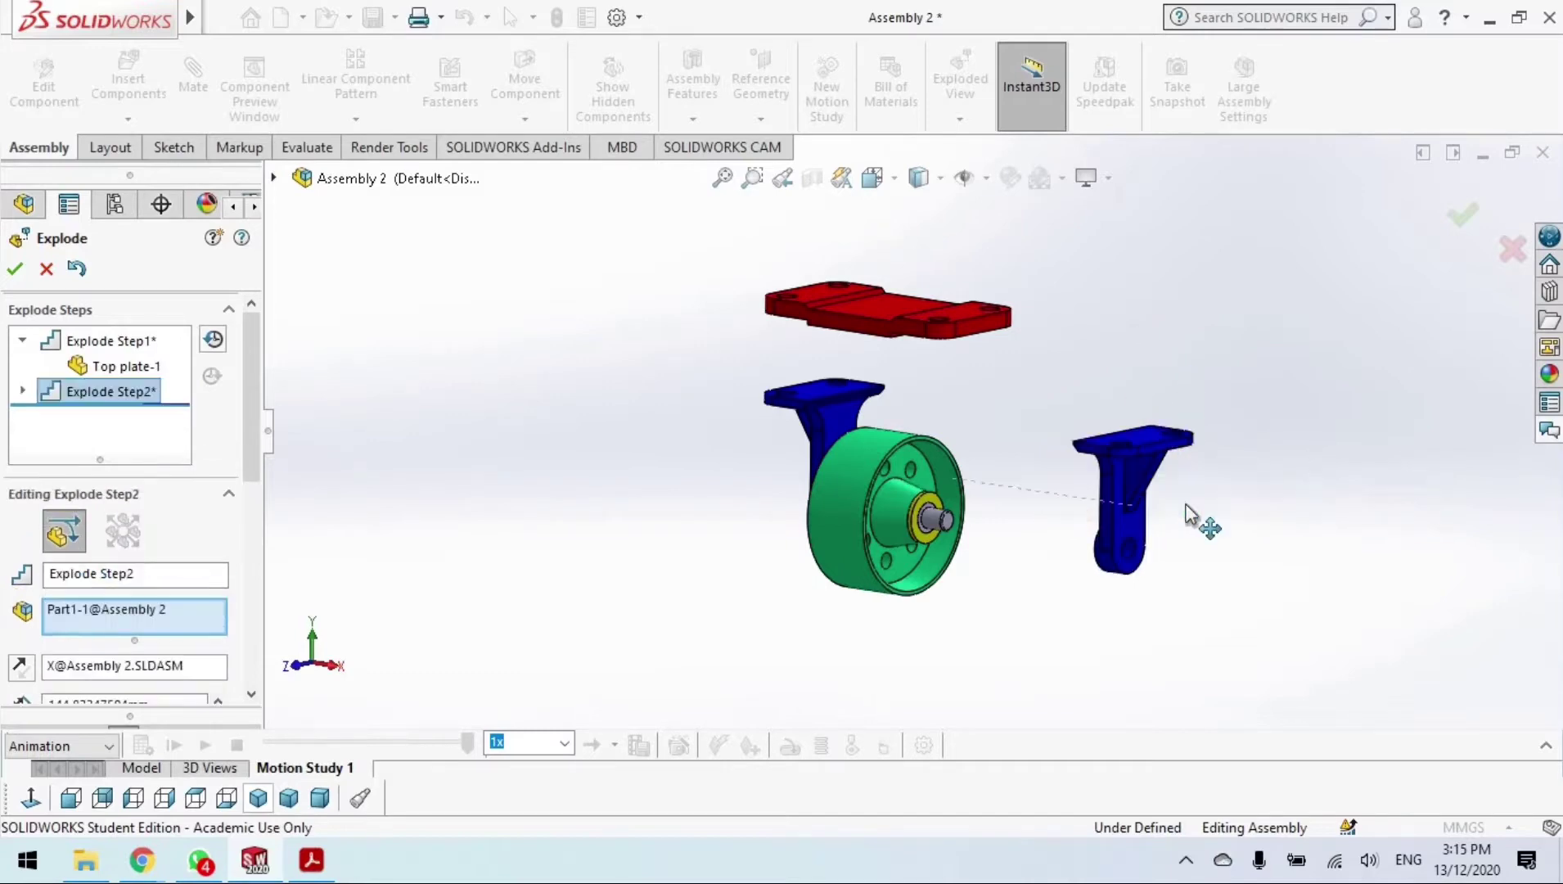
pyautogui.rightClick(1267, 483)
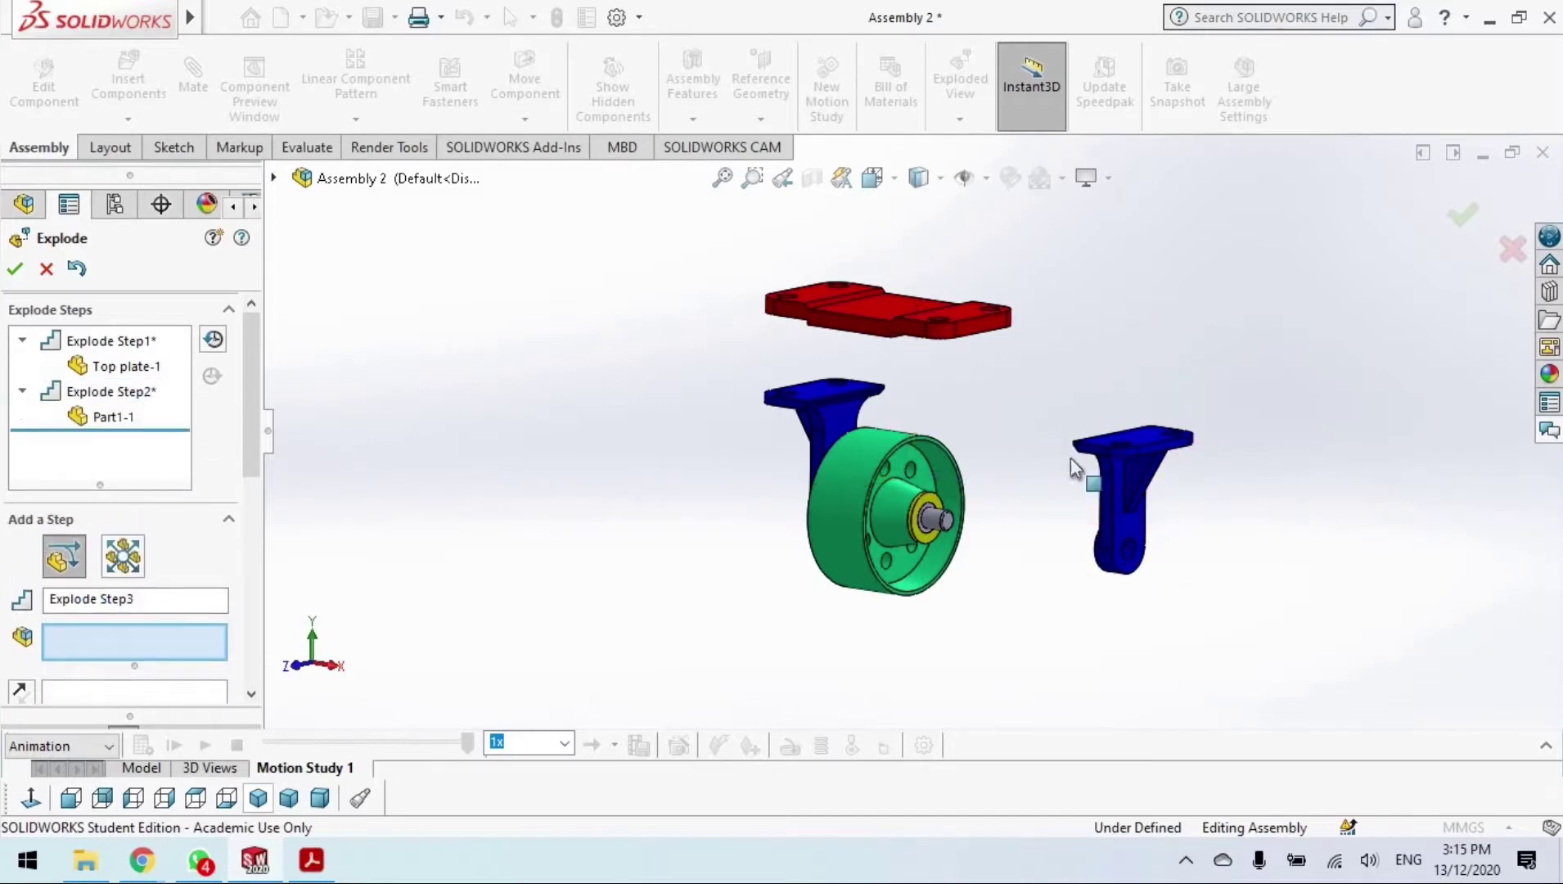
# Explode the rear bracket (Part1-2) away from the wheel in the negative X direction as its own explode step.
pyautogui.click(839, 418)
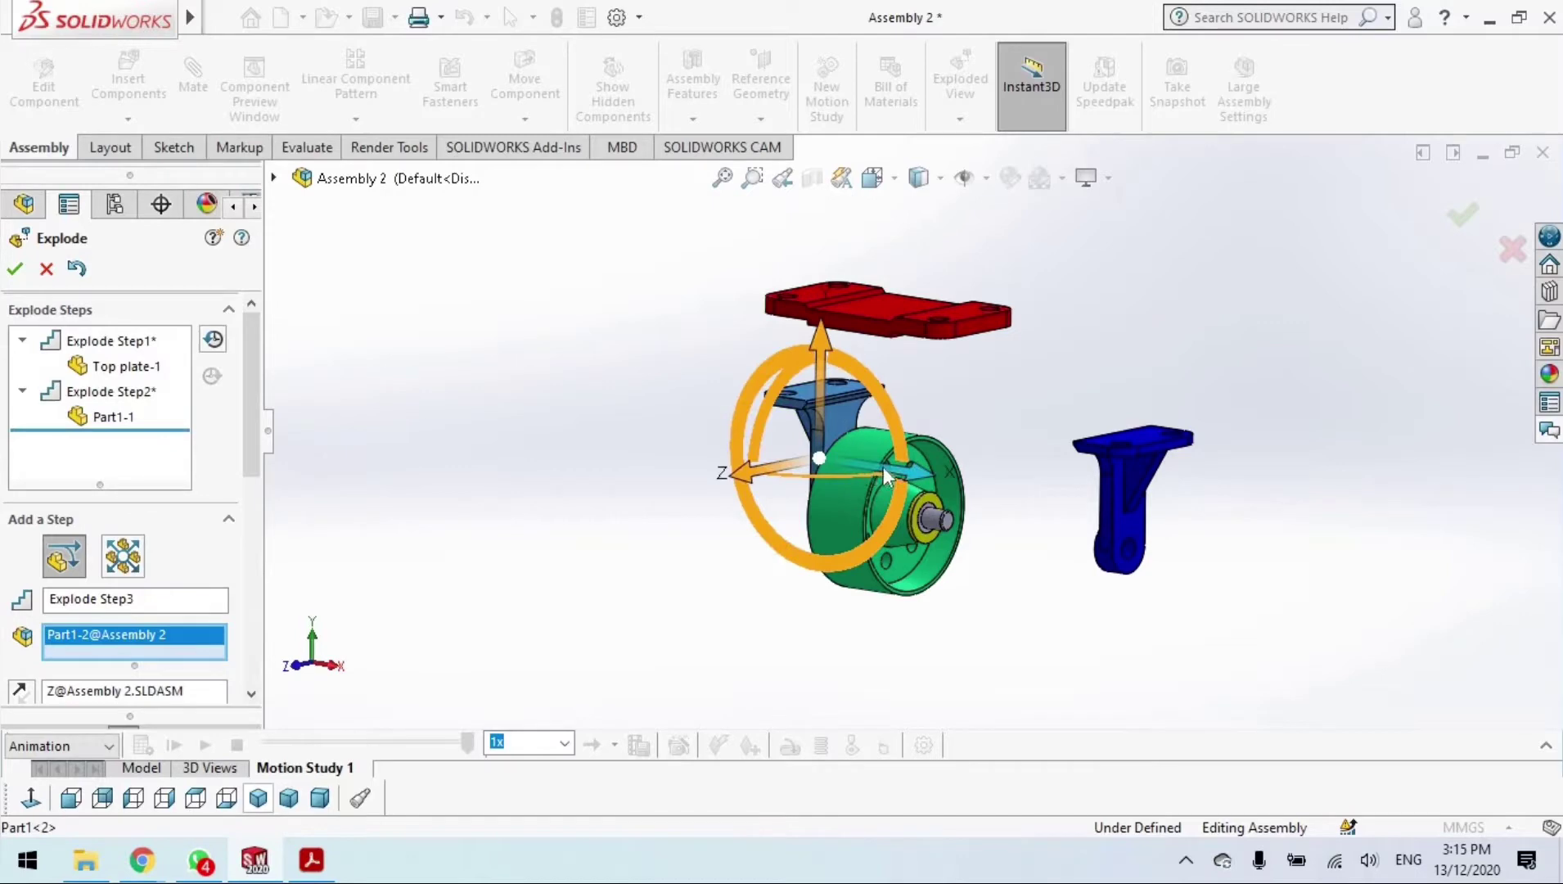
pyautogui.moveTo(875, 465); pyautogui.dragTo(735, 420)
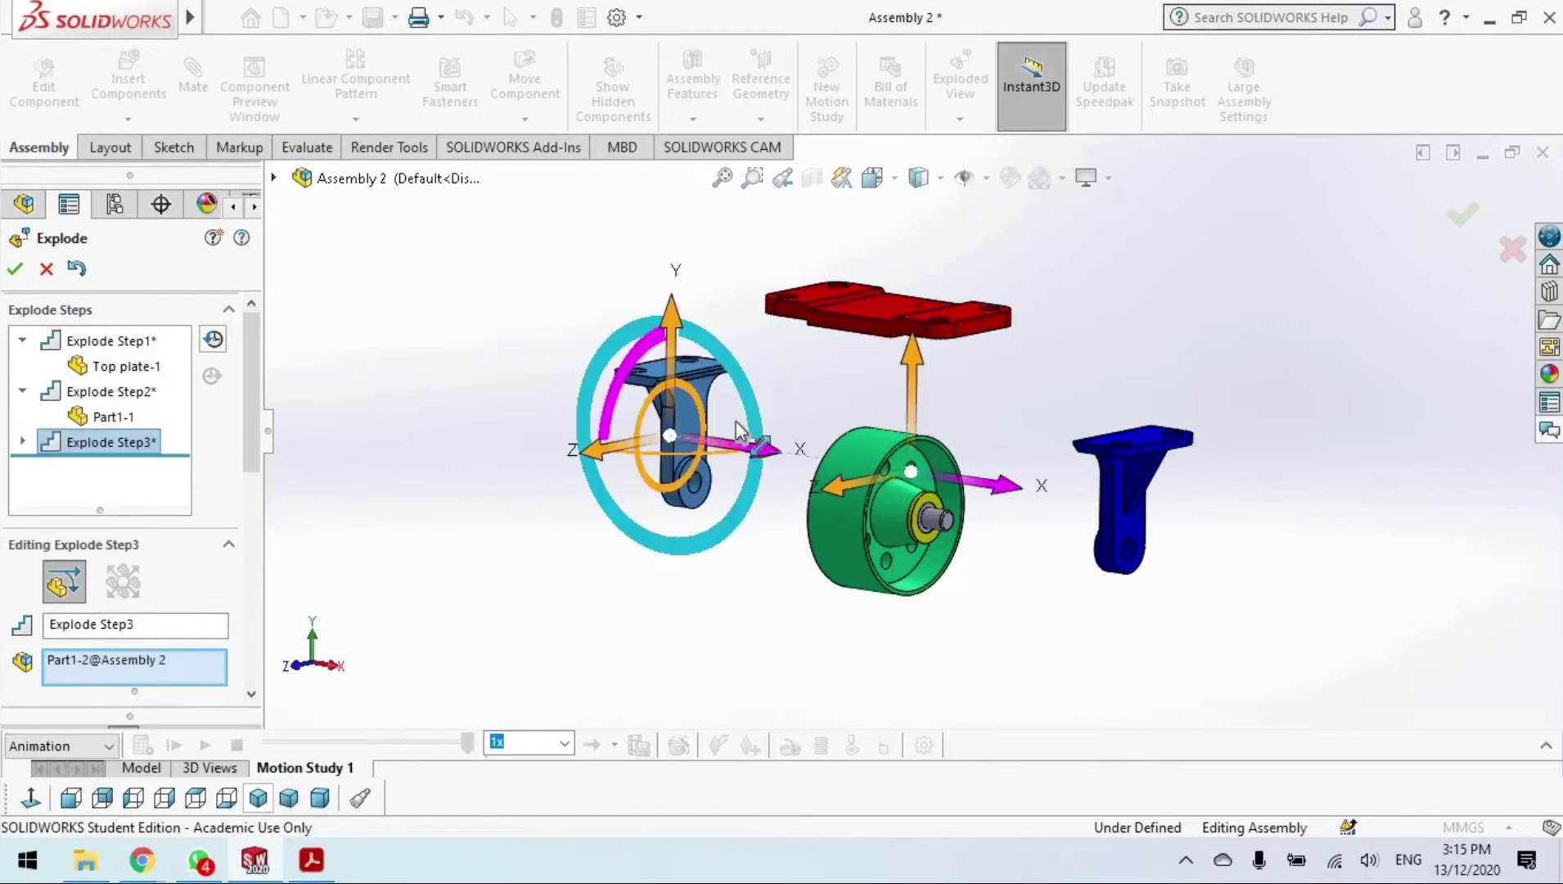
pyautogui.rightClick(762, 397)
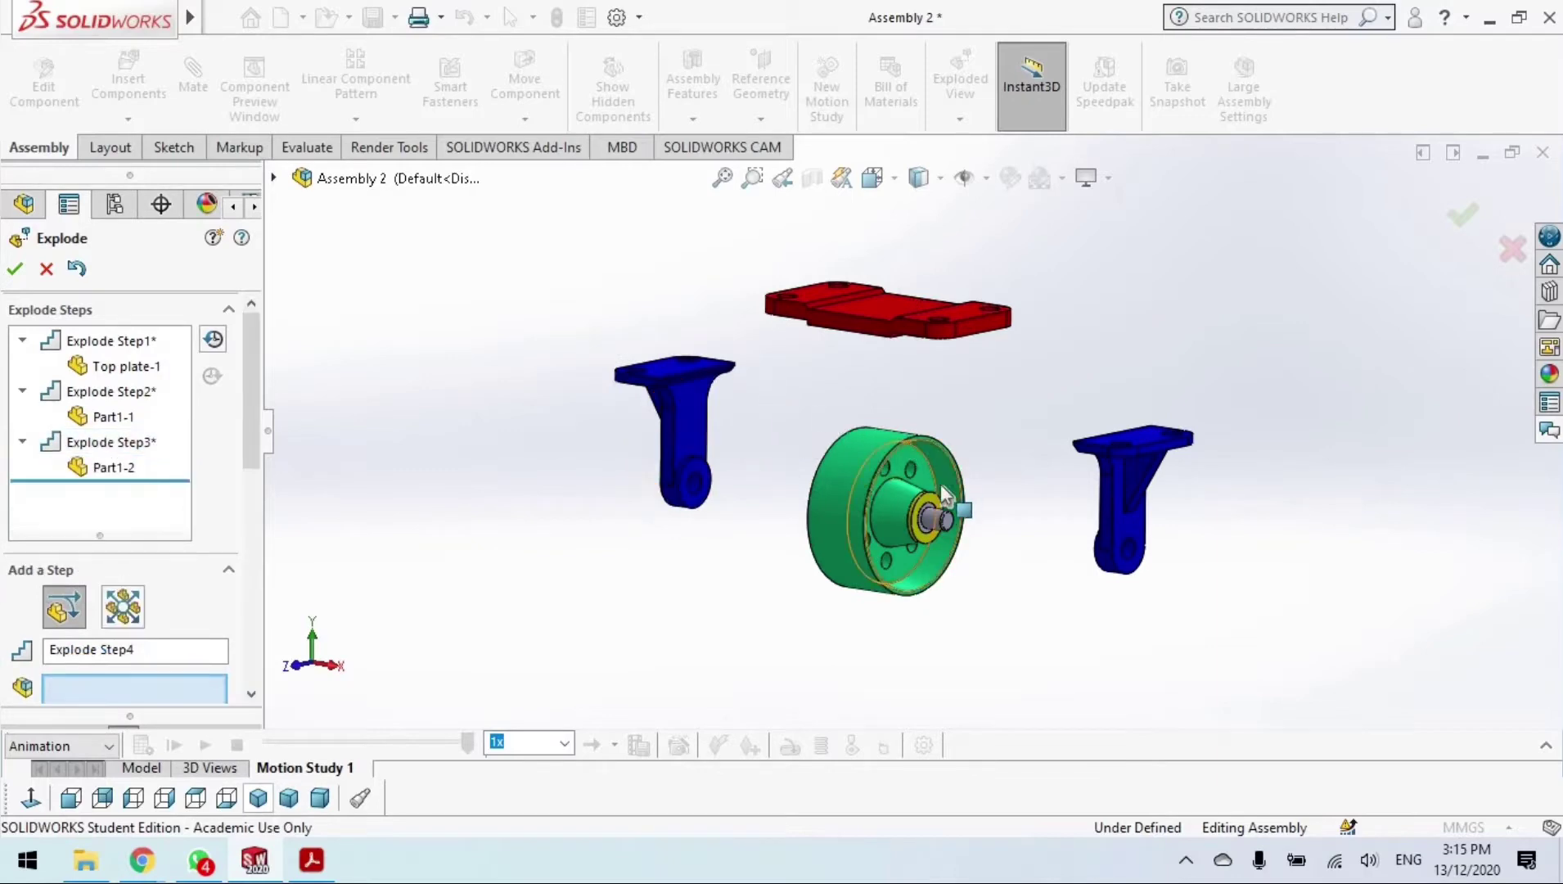
# Explode the yellow flanged bushing (Part5-1) out of the wheel hub along positive X, just short of the front bracket.
pyautogui.scroll(-3, 933, 514)
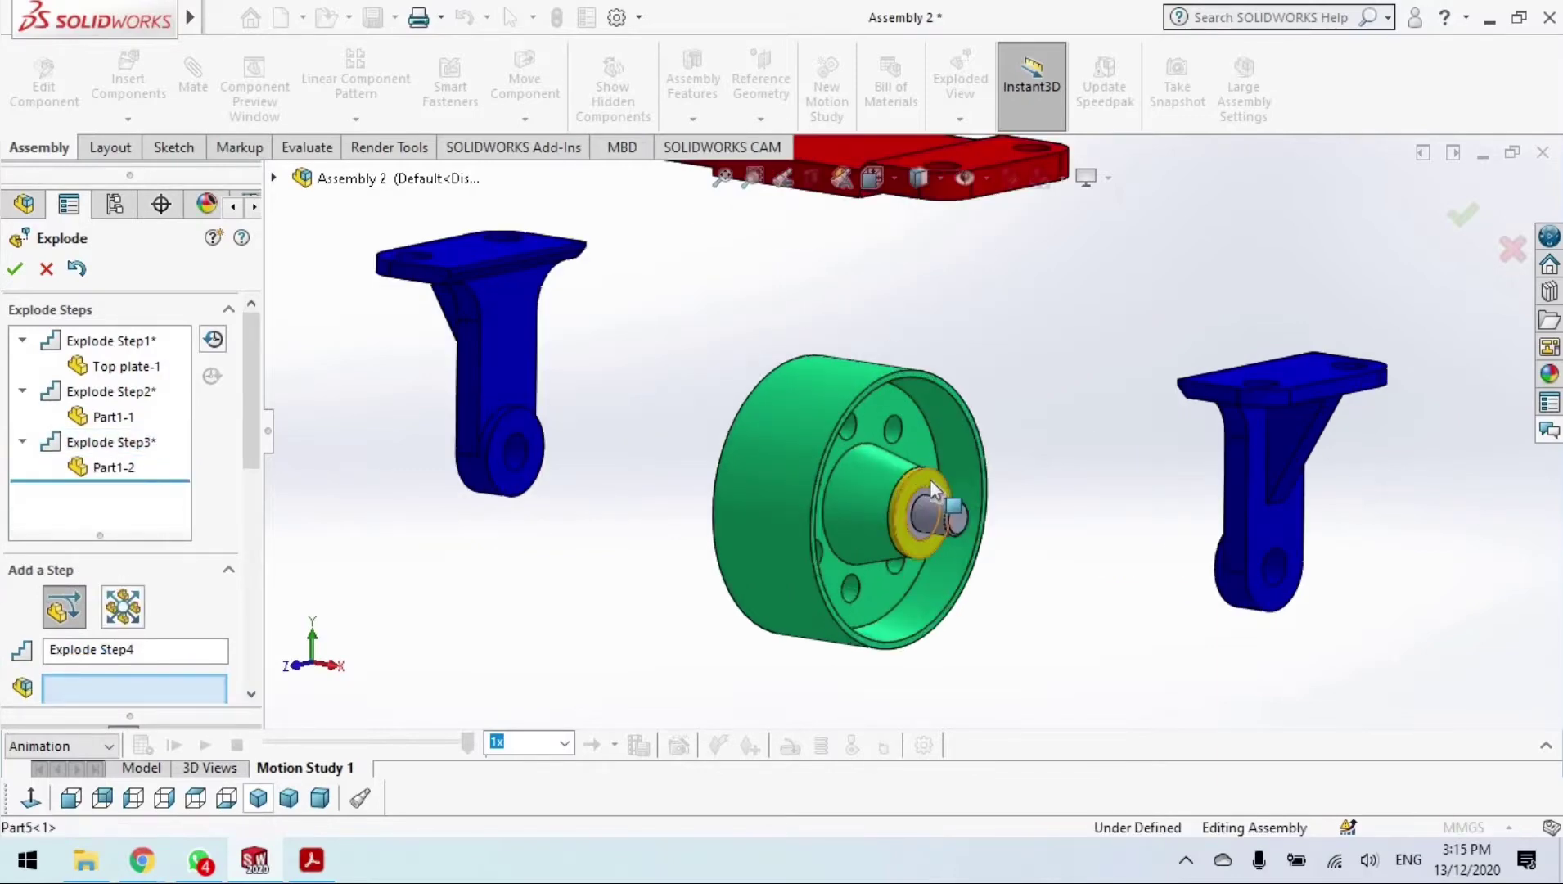
pyautogui.click(953, 513)
pyautogui.moveTo(945, 521); pyautogui.dragTo(1142, 549)
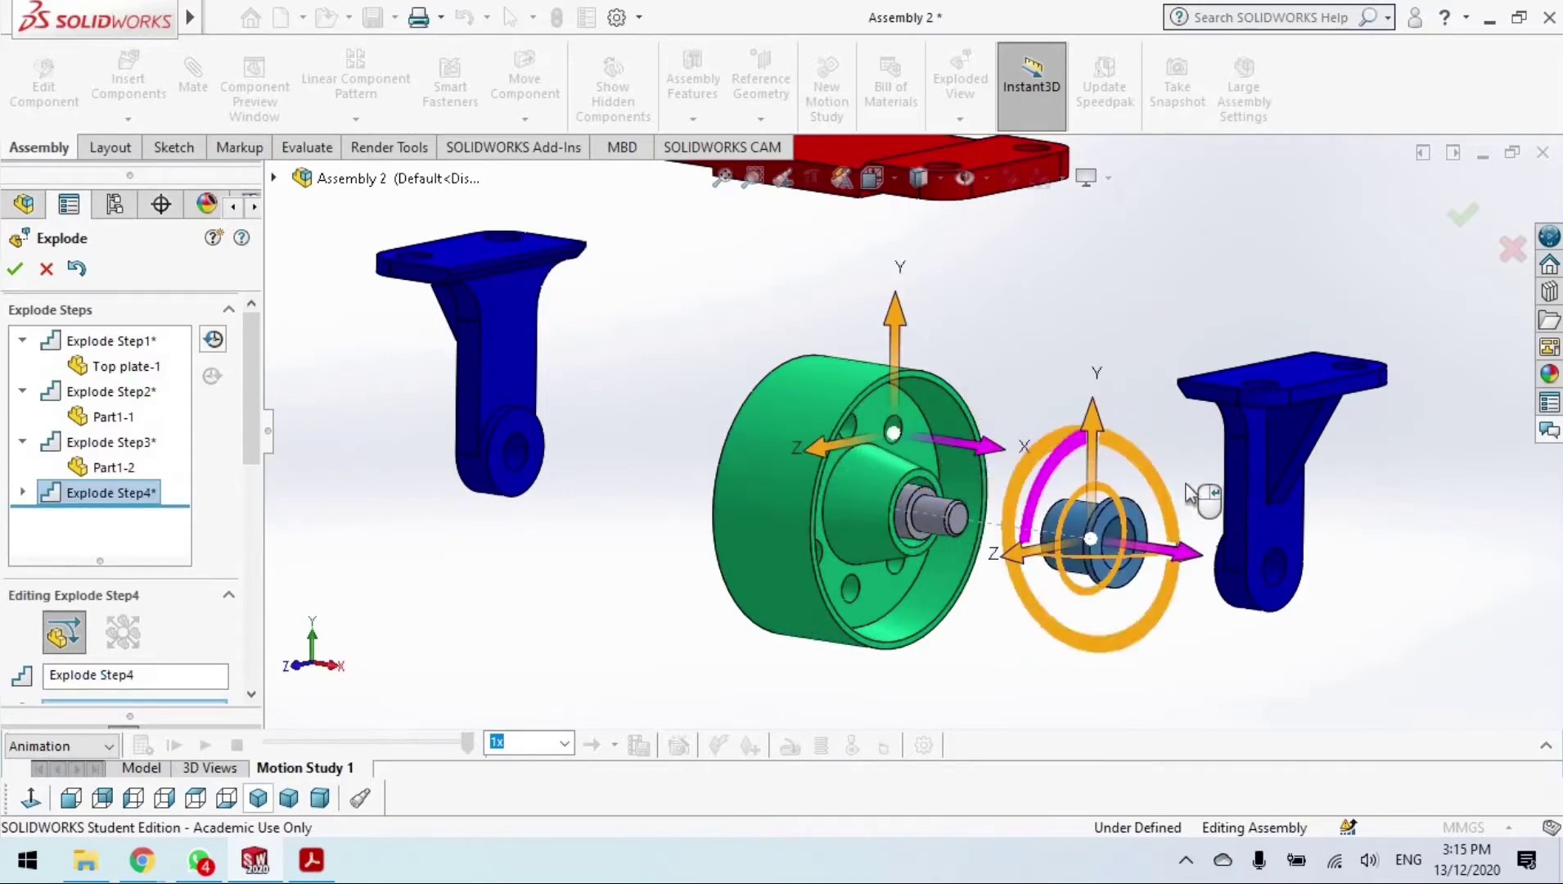
pyautogui.click(1191, 493)
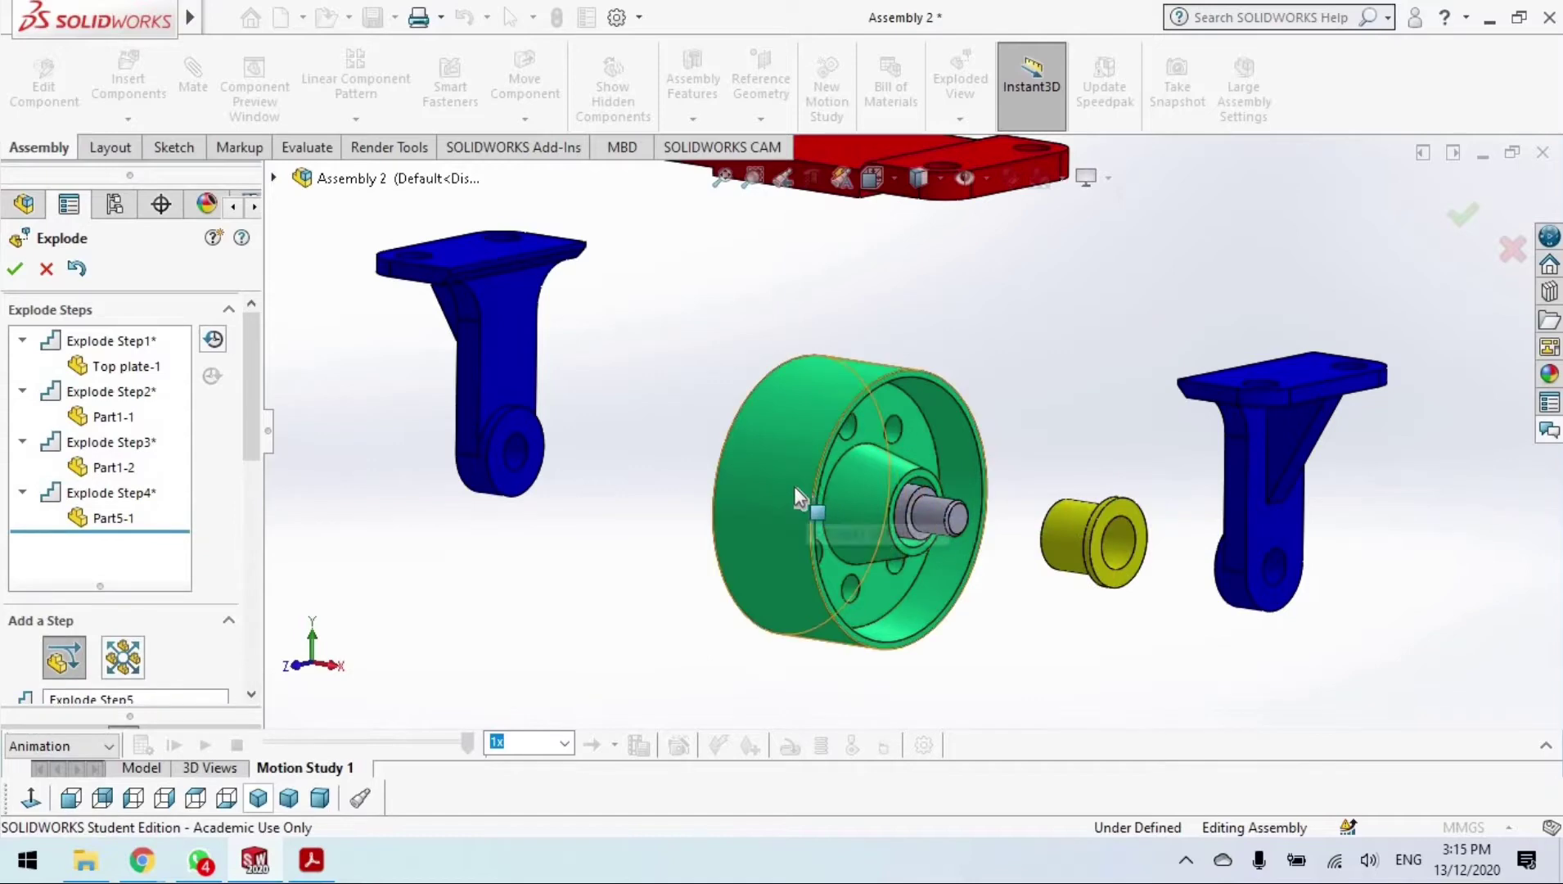
# Explode the second yellow bushing (Part5-2) from the wheel's far side along negative X, between the wheel and the rear bracket.
pyautogui.moveTo(785, 475); pyautogui.dragTo(691, 497, button='middle')
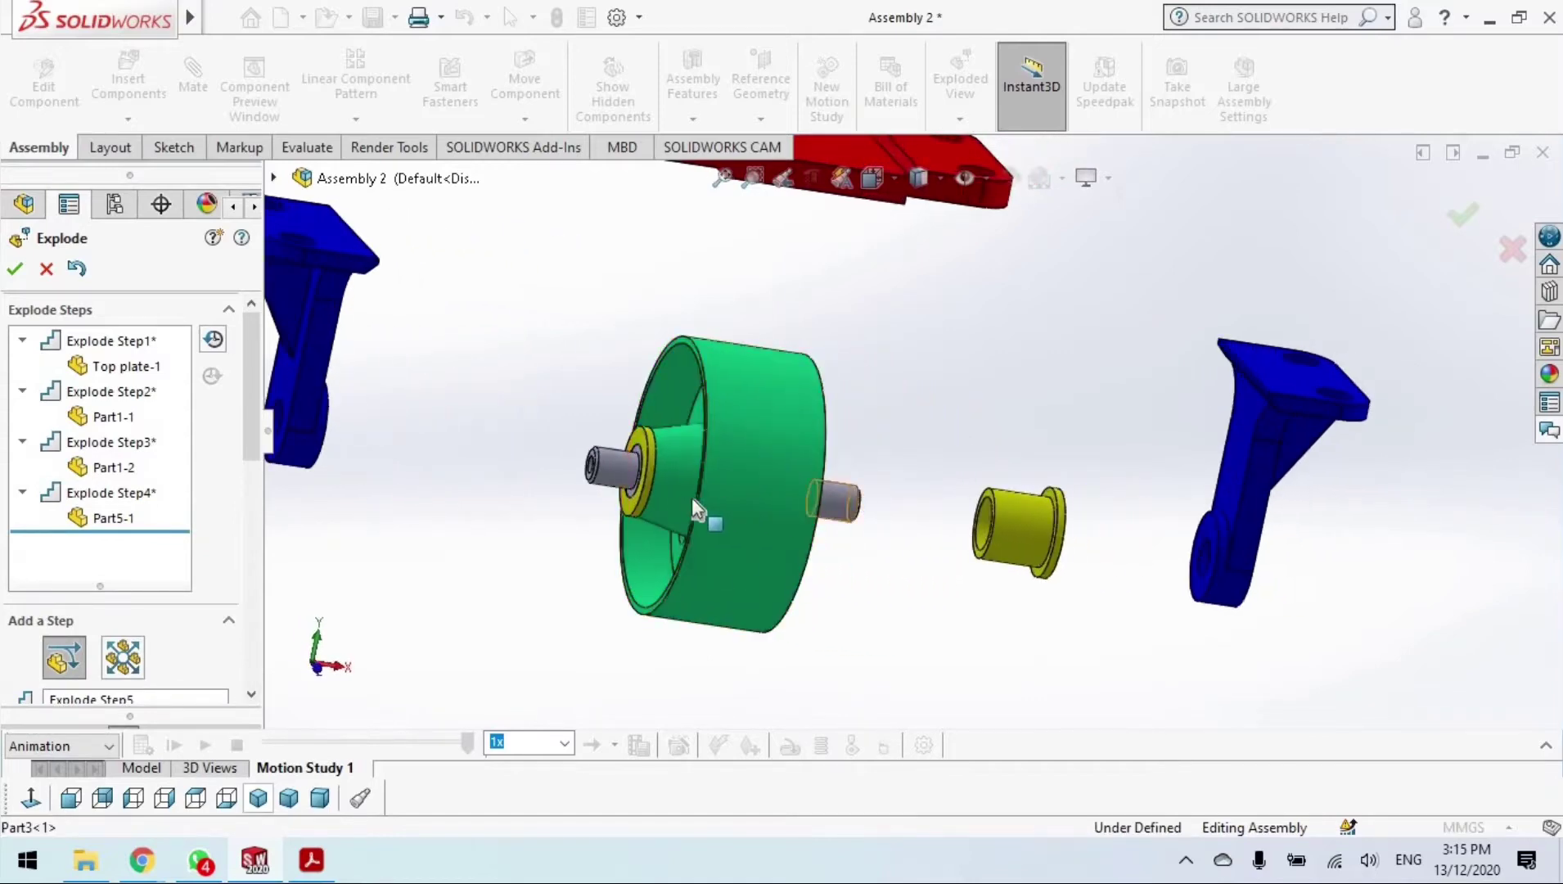
pyautogui.click(649, 498)
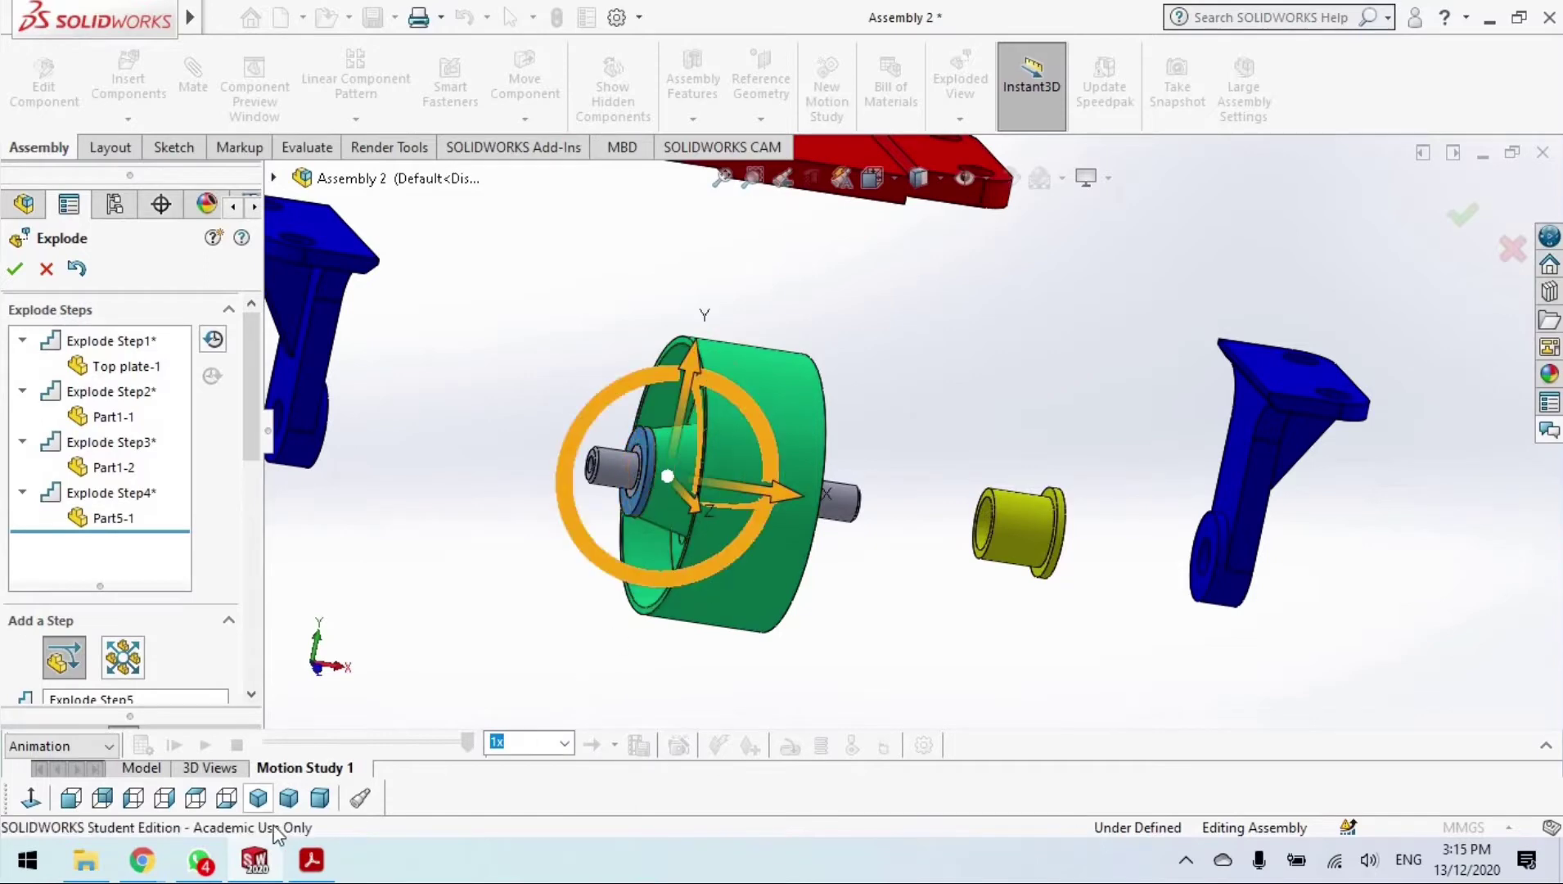
pyautogui.click(258, 801)
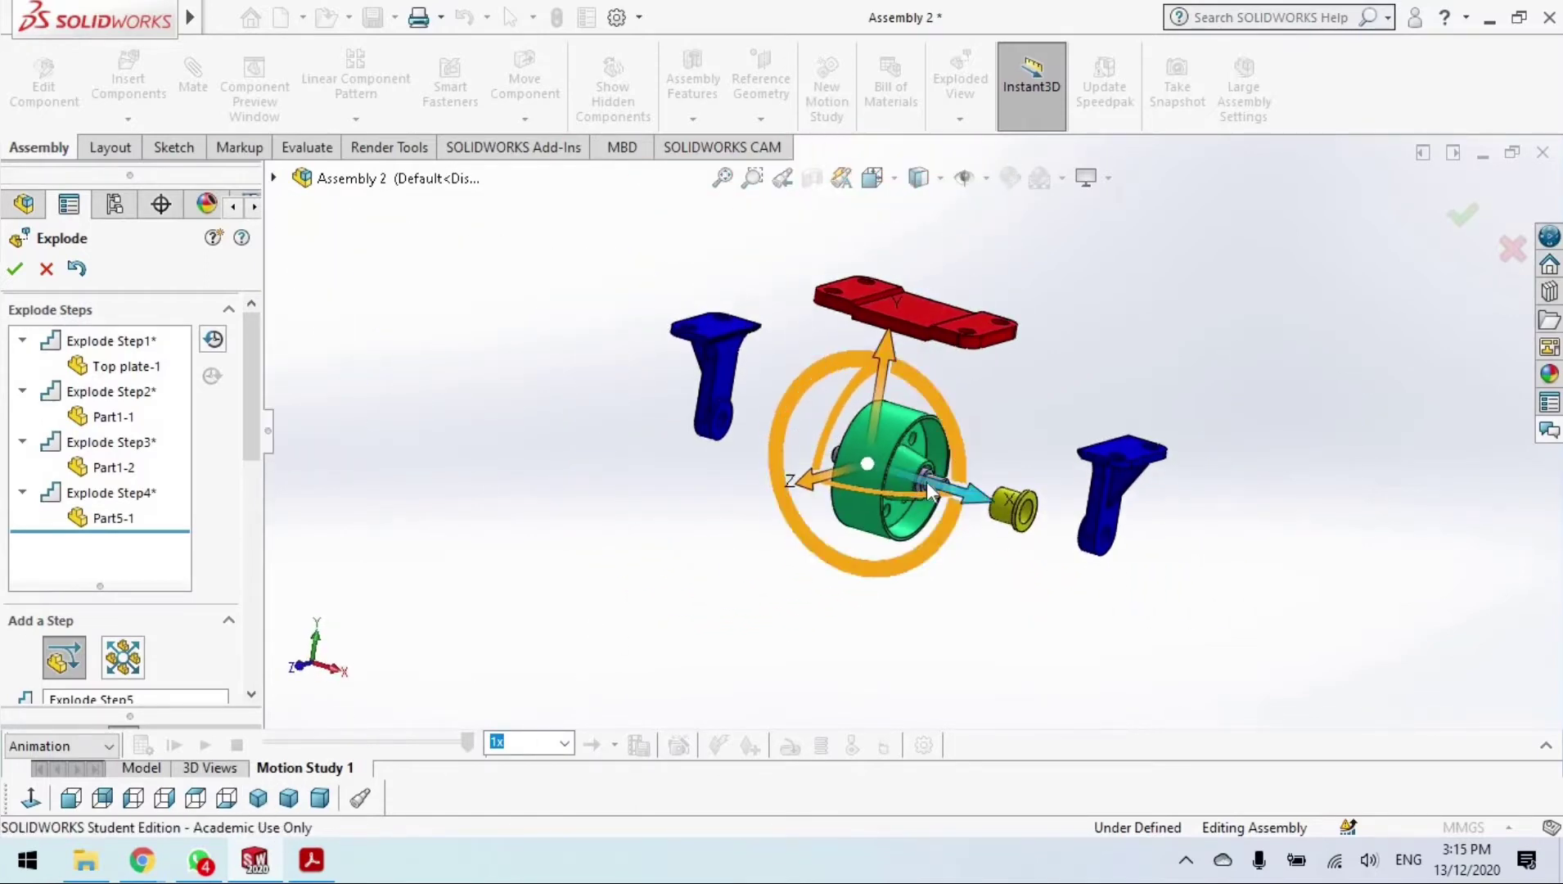
pyautogui.moveTo(927, 489); pyautogui.dragTo(846, 451)
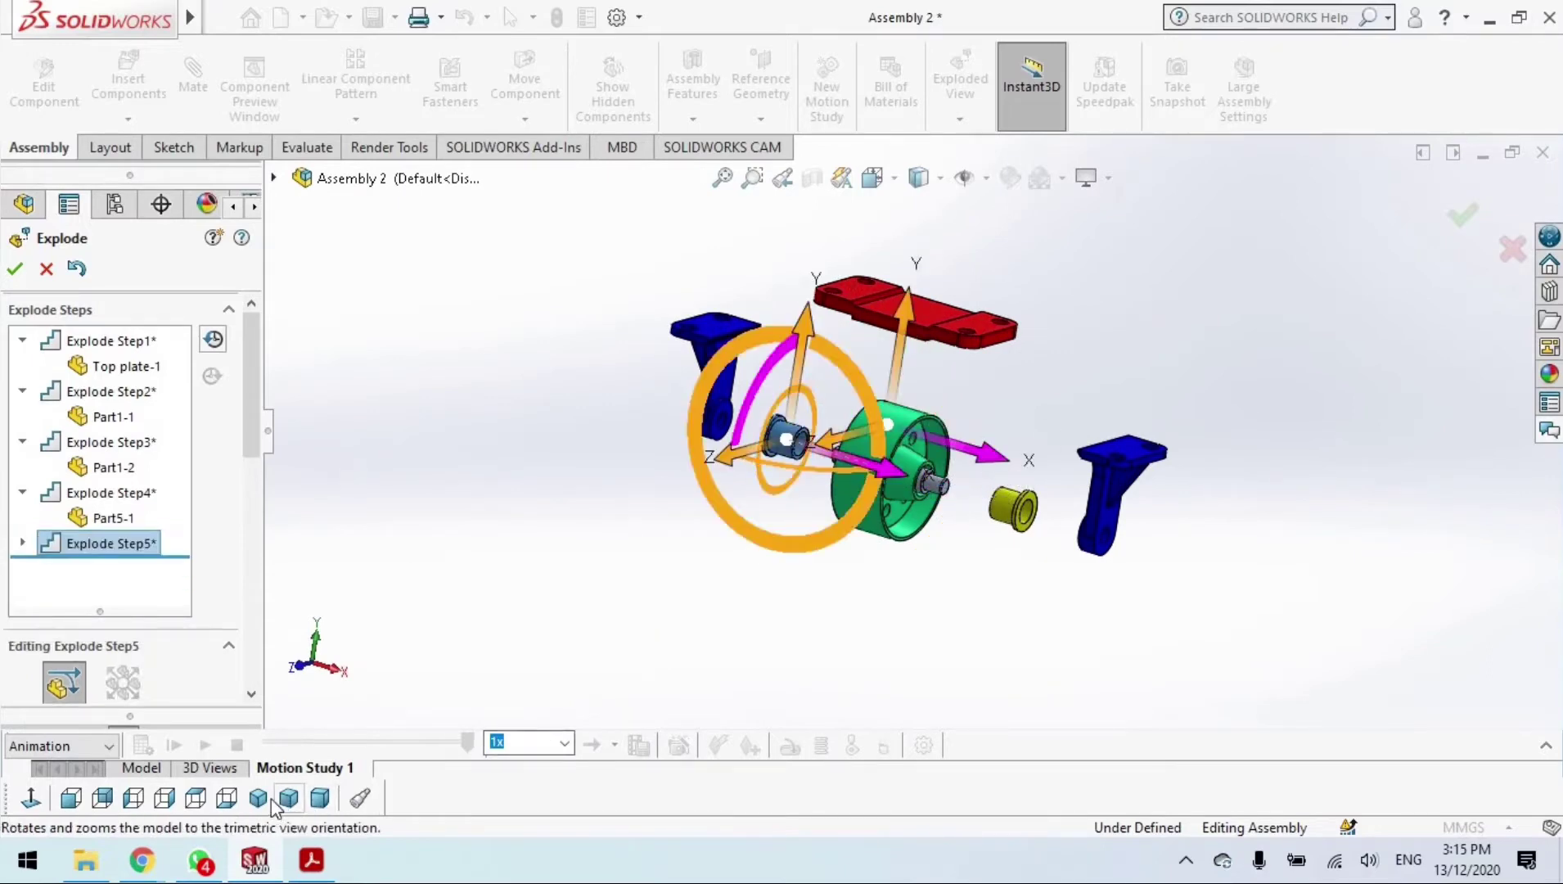
pyautogui.click(319, 799)
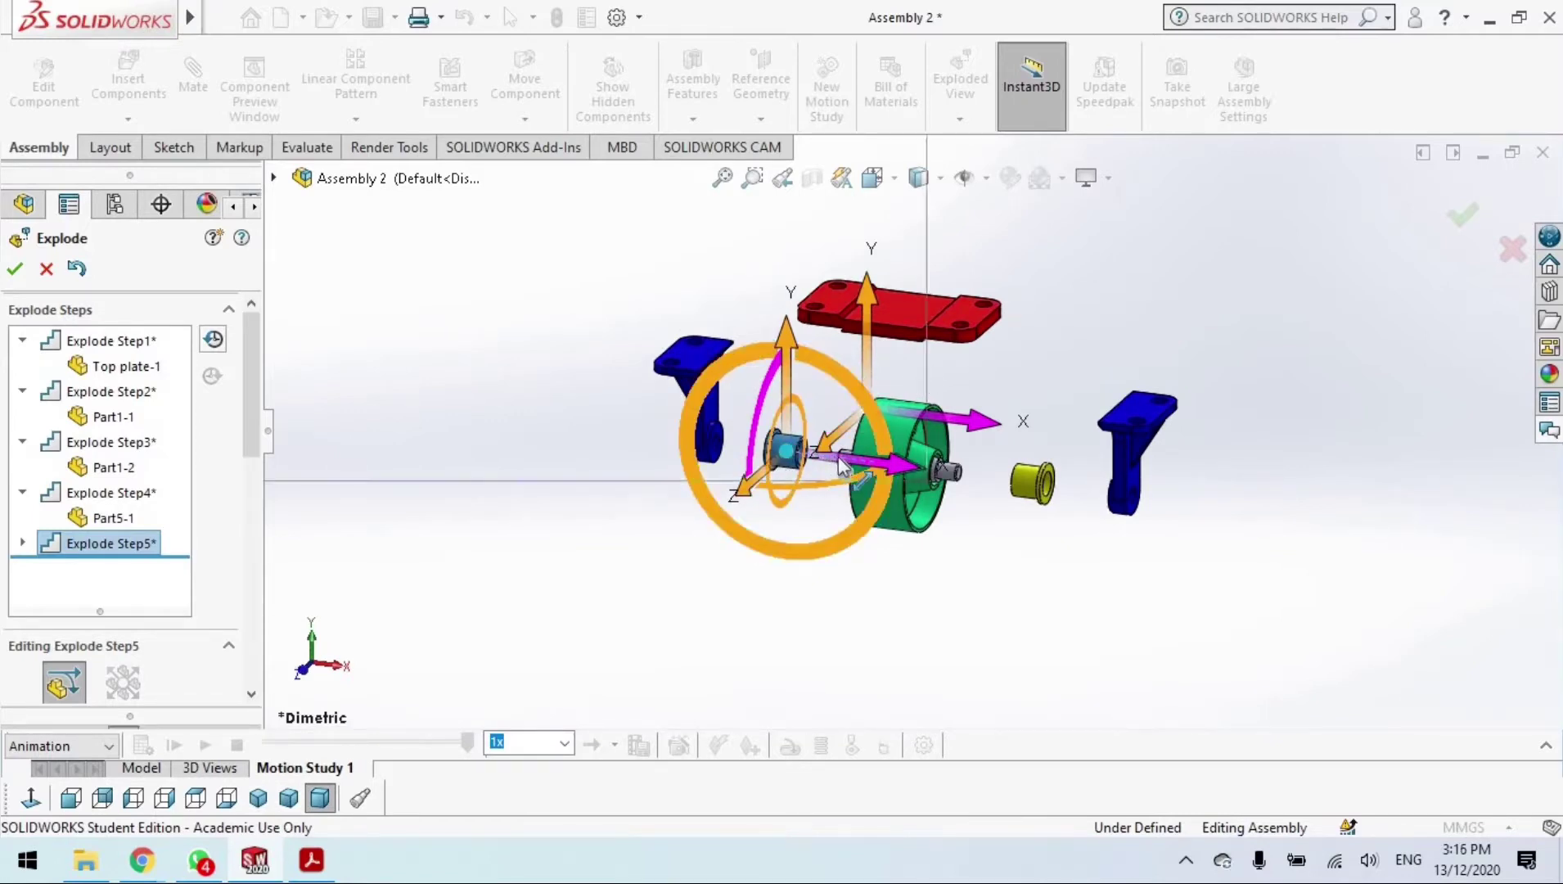
pyautogui.rightClick(916, 387)
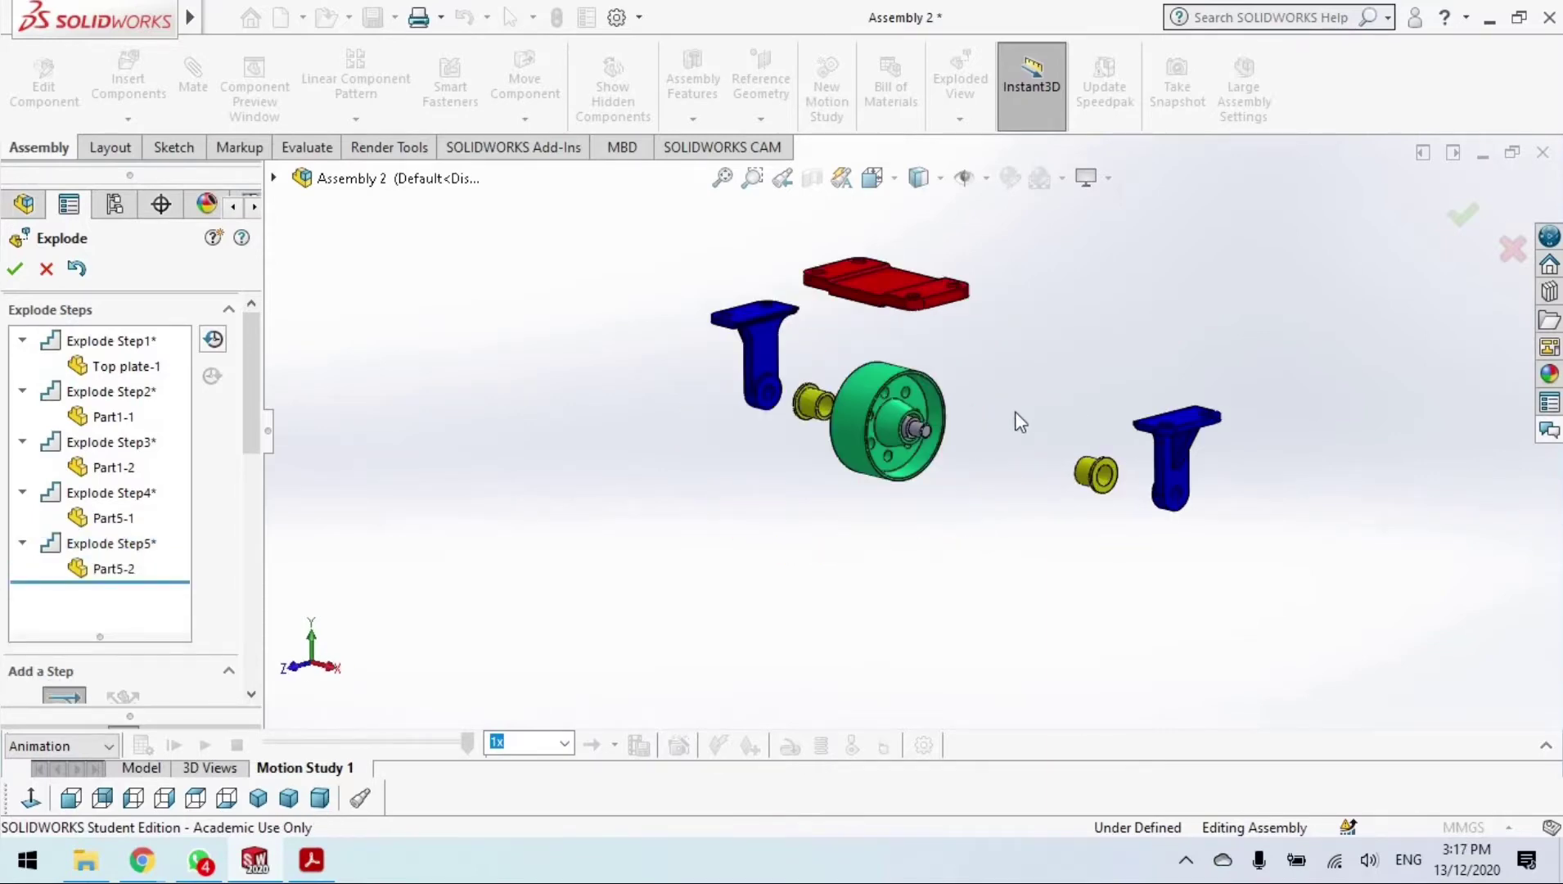
# Explode the green wheel off its shaft along positive X by about 136 mm and finish the exploded view.
pyautogui.scroll(-2, 1020, 416)
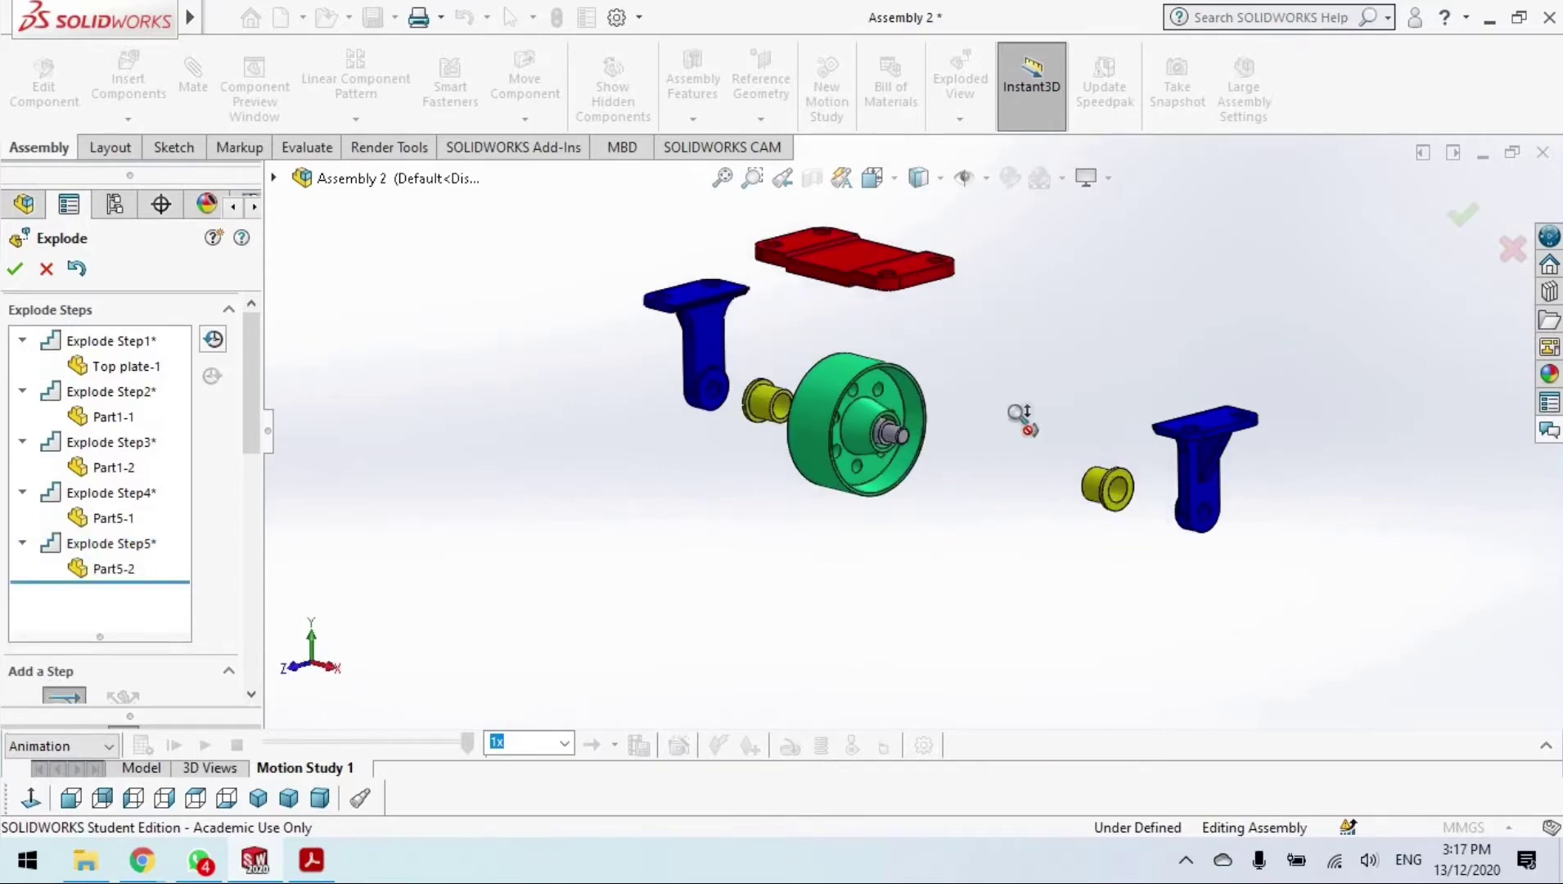
pyautogui.click(860, 395)
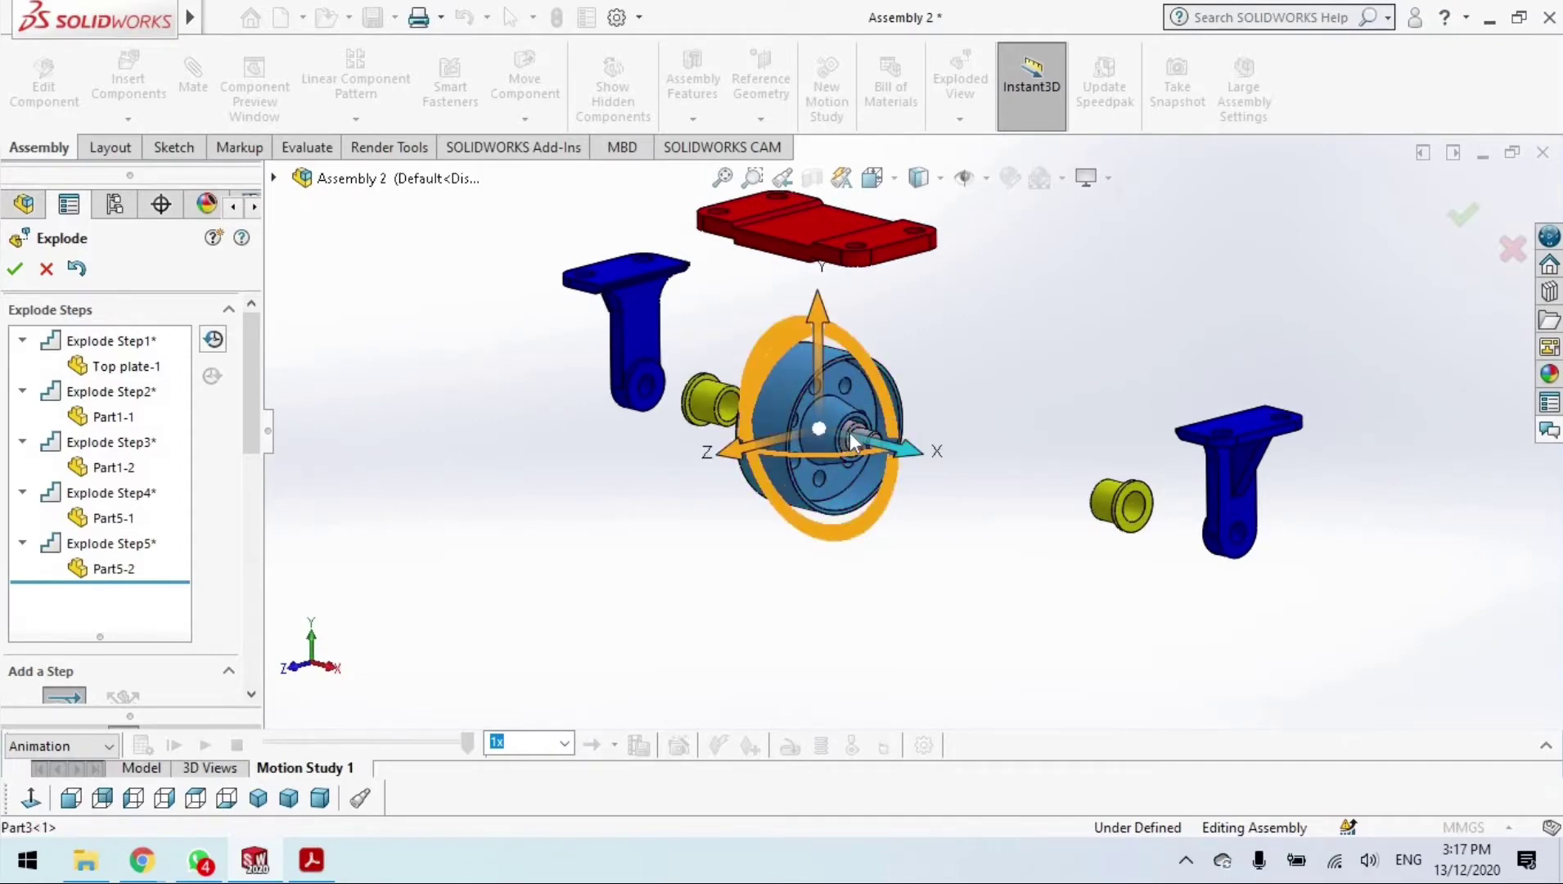
pyautogui.moveTo(850, 432); pyautogui.dragTo(1007, 483)
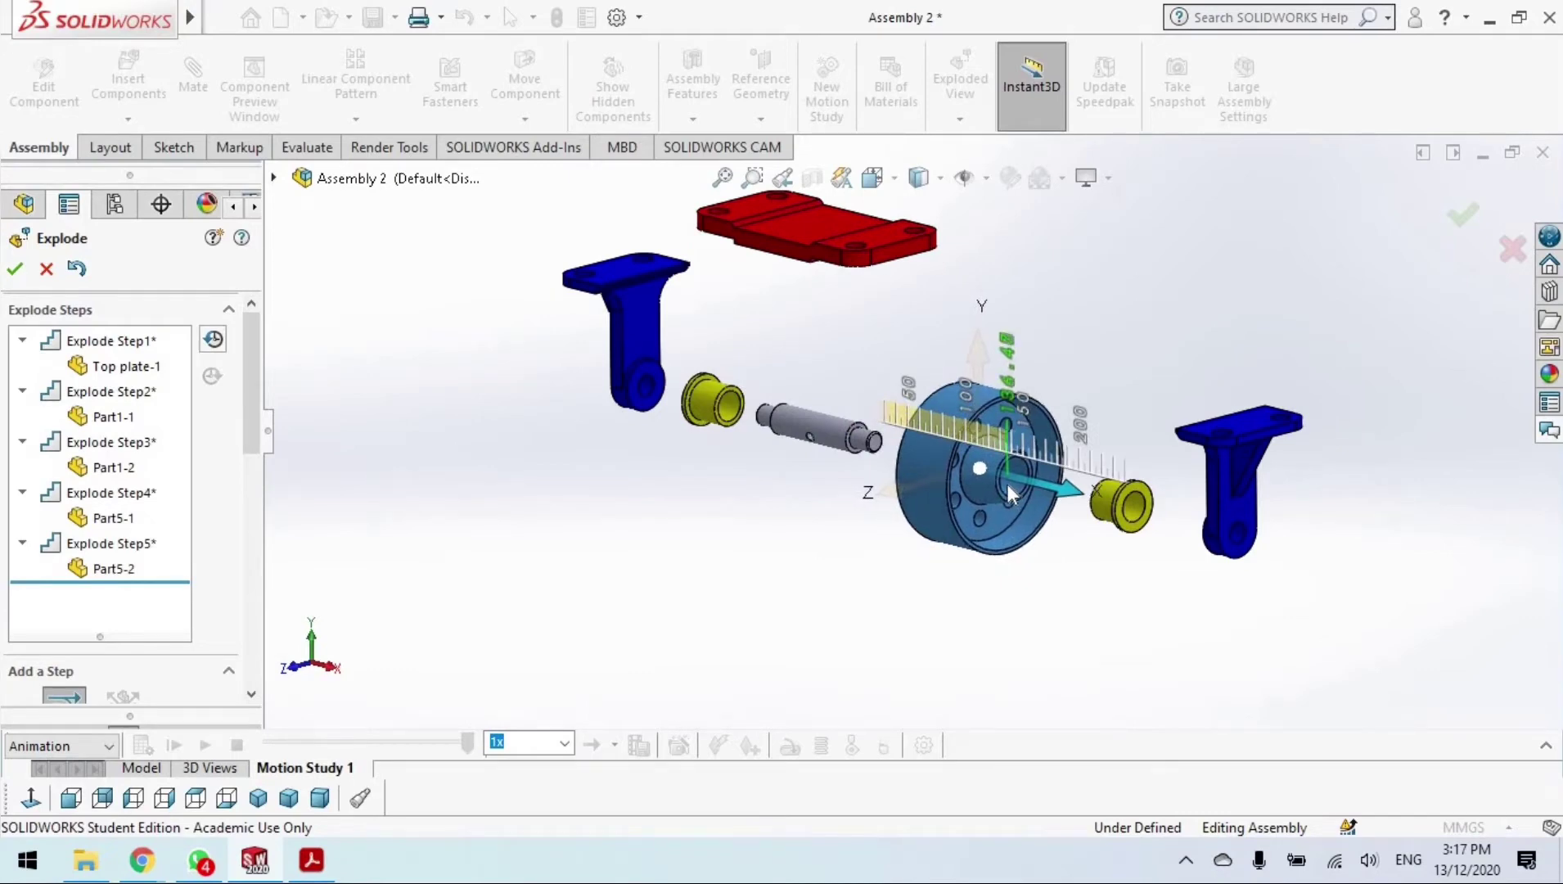
pyautogui.rightClick(1099, 395)
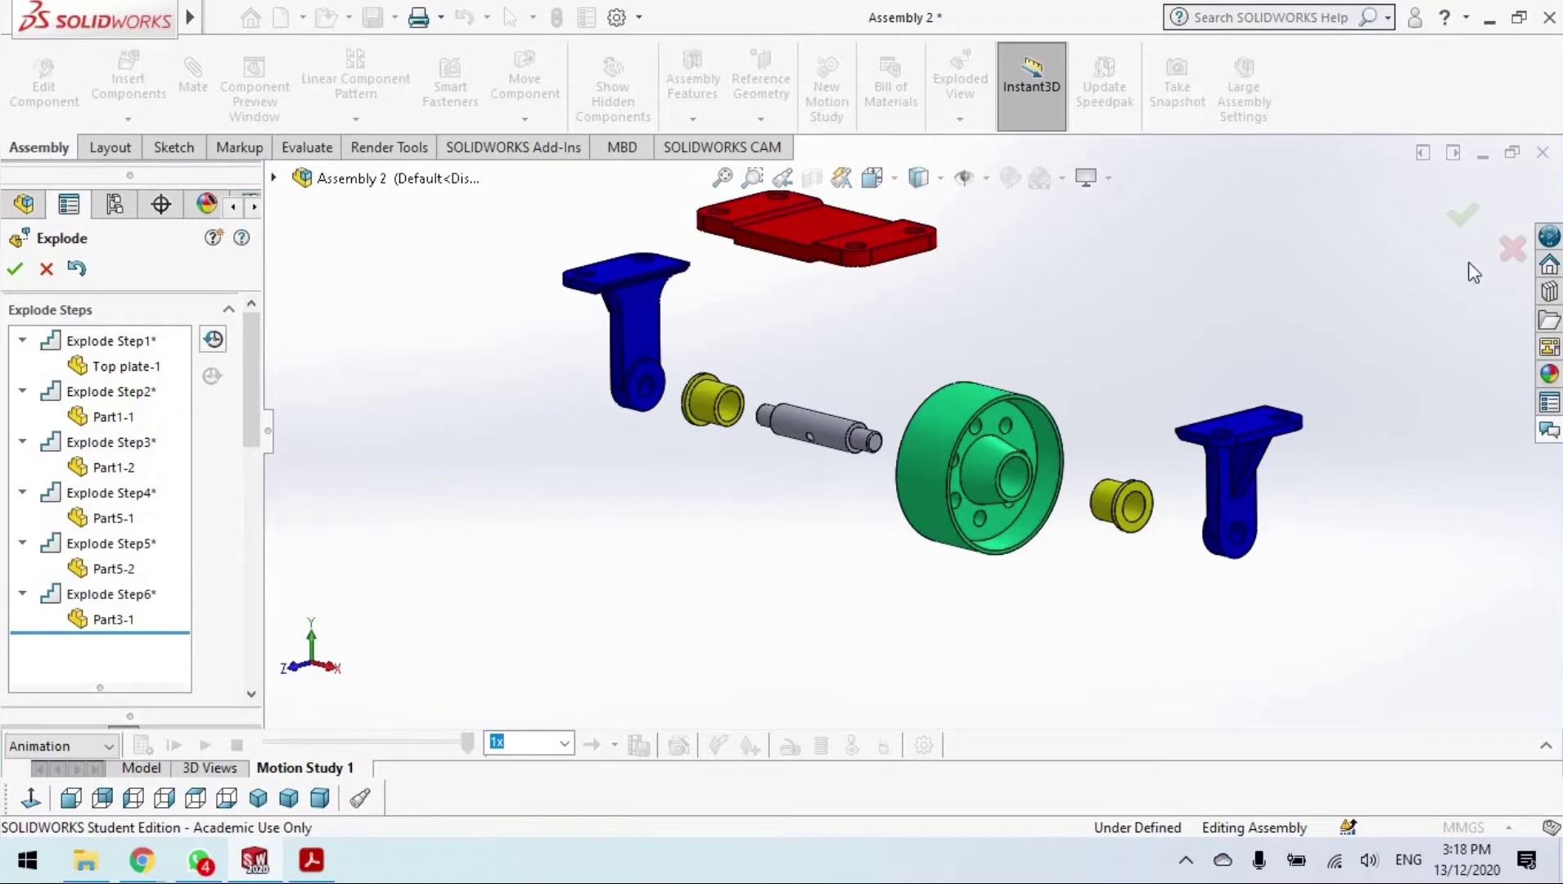
pyautogui.click(1462, 219)
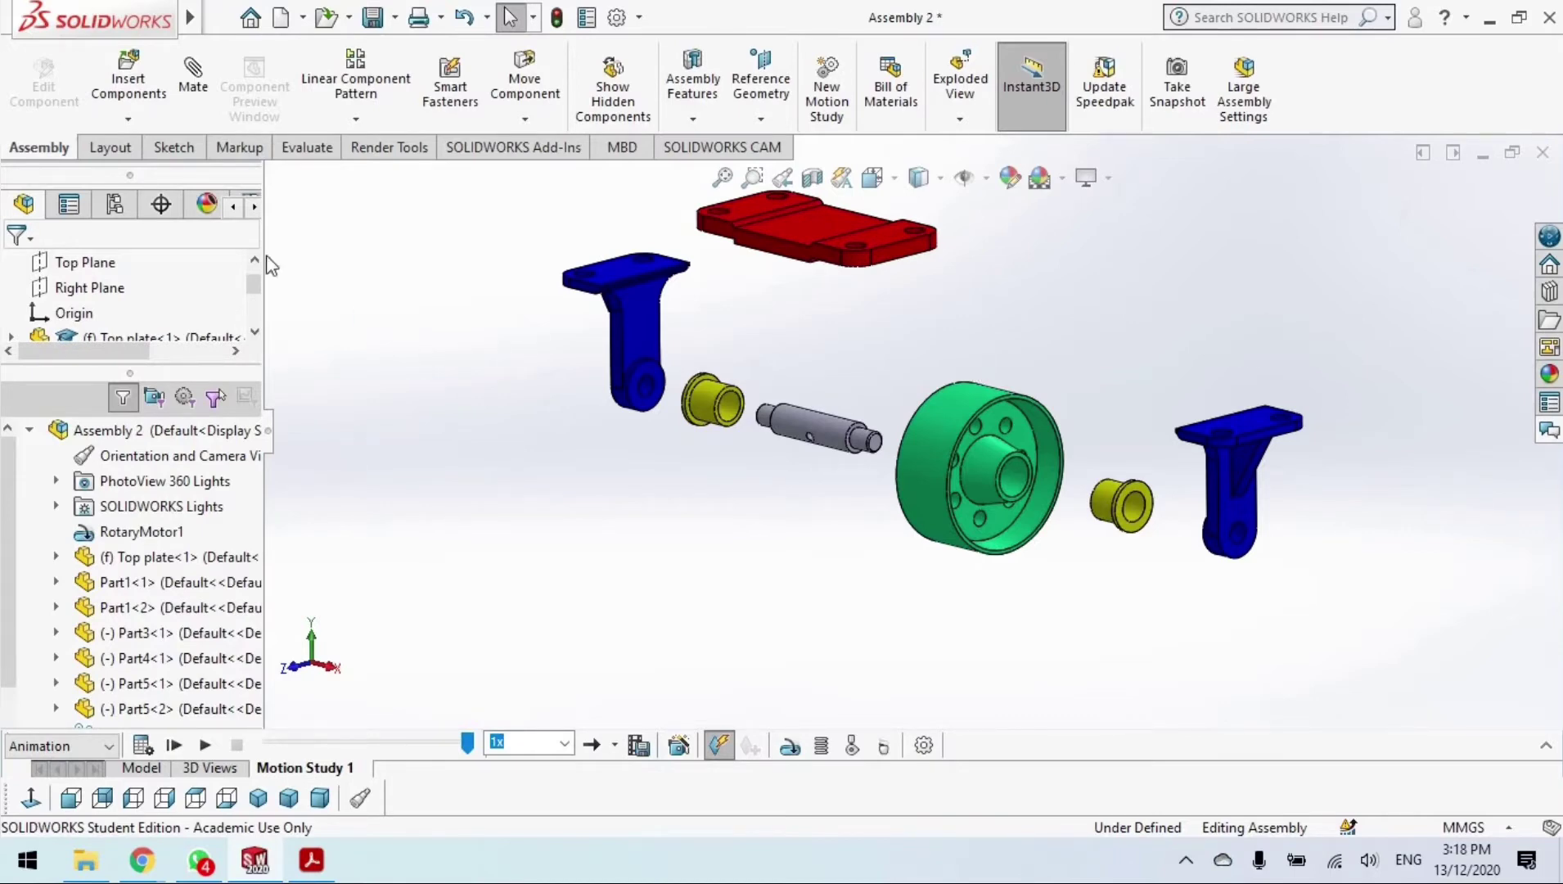
# List the explode steps of Exploded View1 under the Default configuration and collapse the exploded view.
pyautogui.click(119, 204)
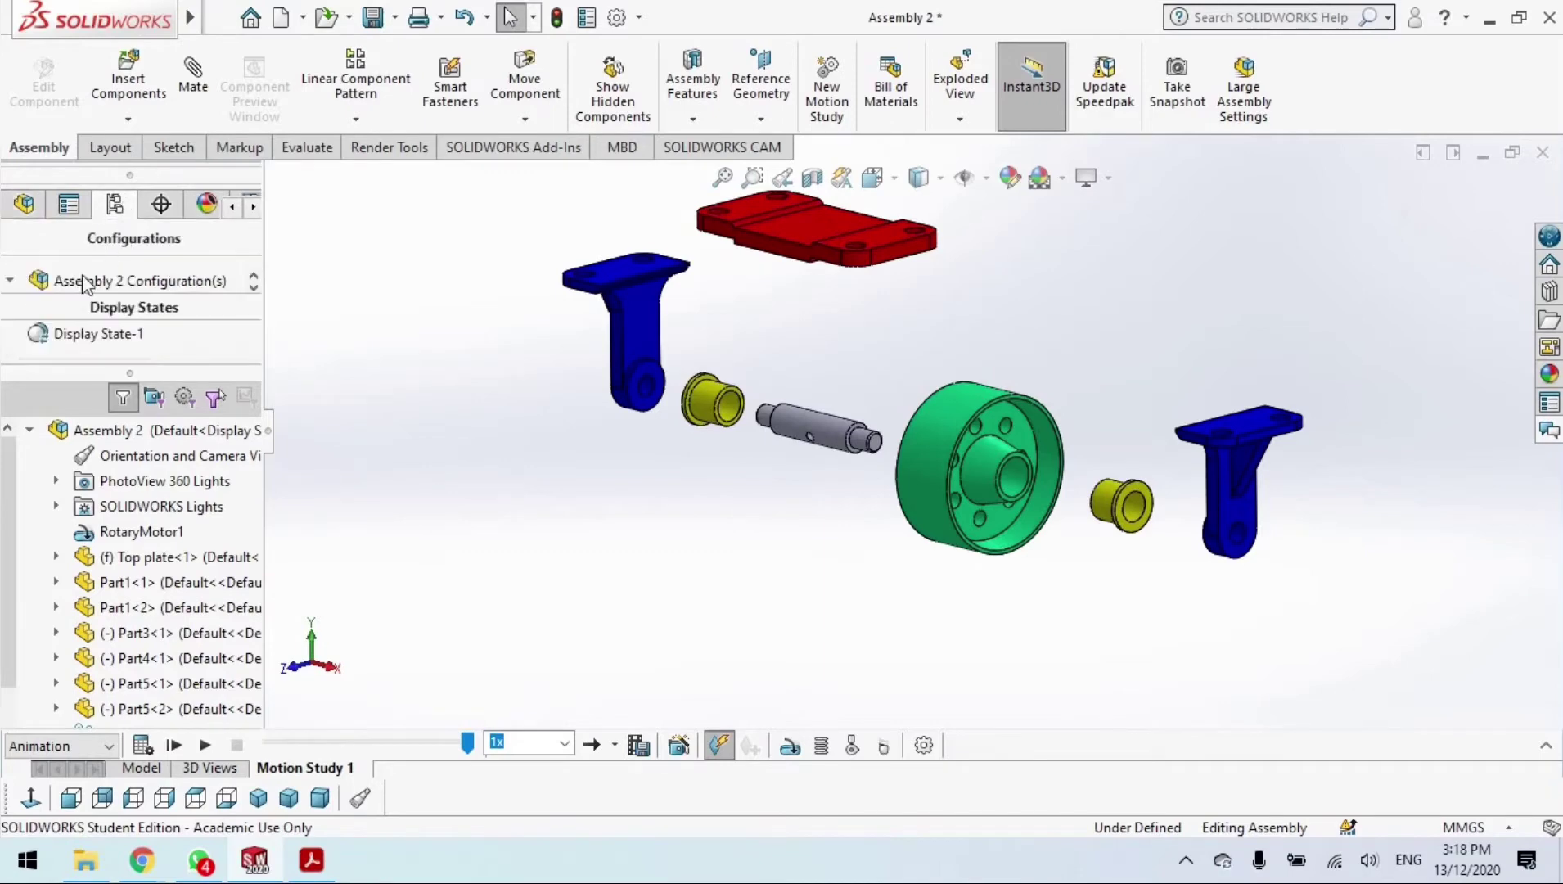
pyautogui.moveTo(168, 365); pyautogui.dragTo(168, 652)
pyautogui.click(36, 307)
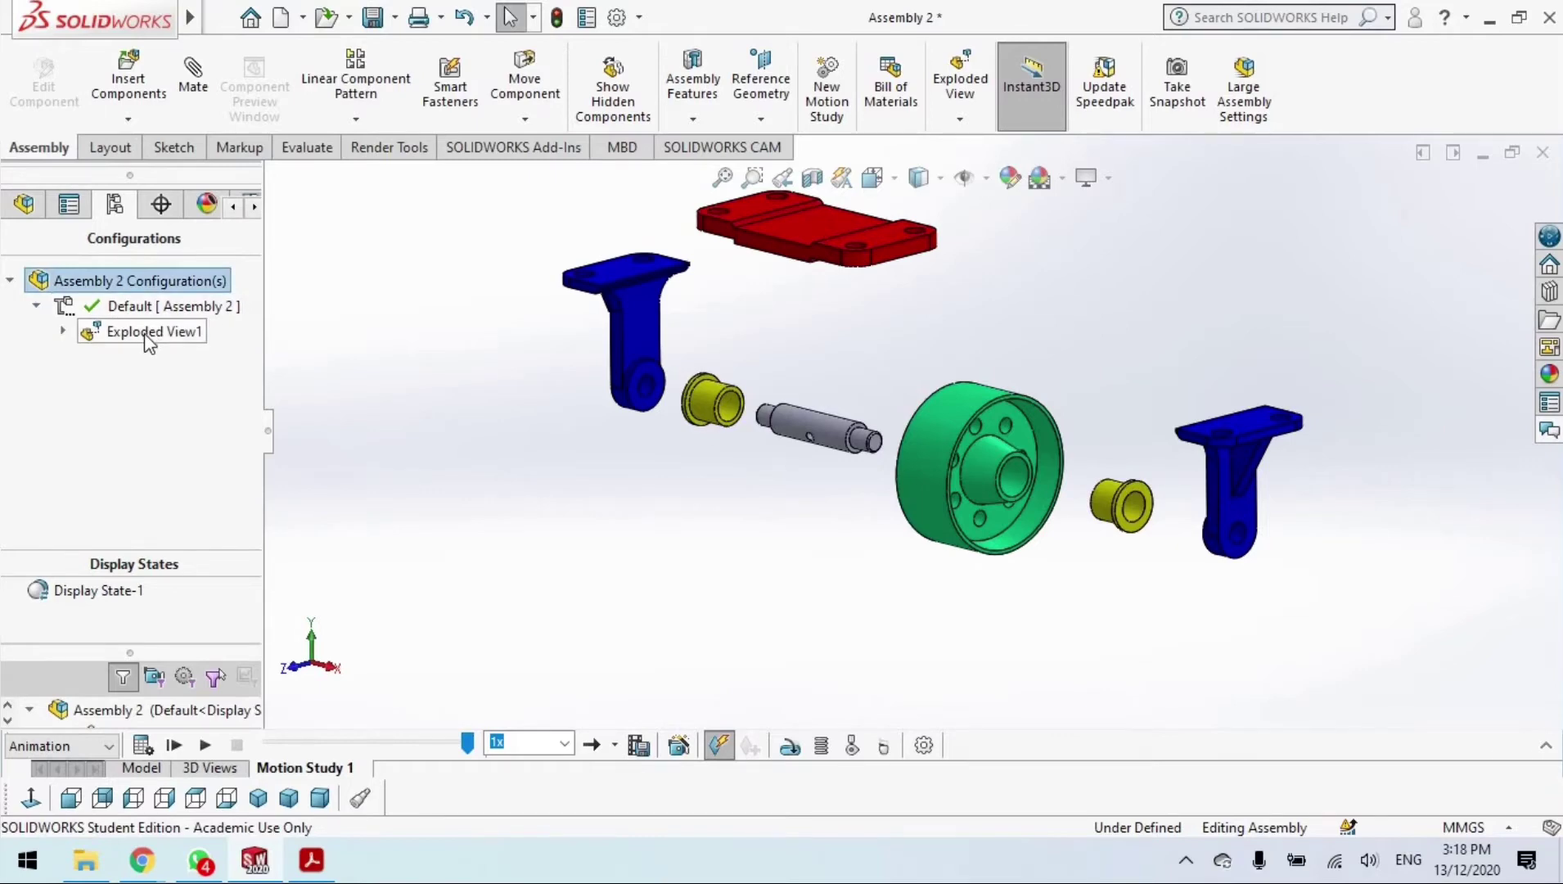
pyautogui.click(144, 333)
pyautogui.click(64, 330)
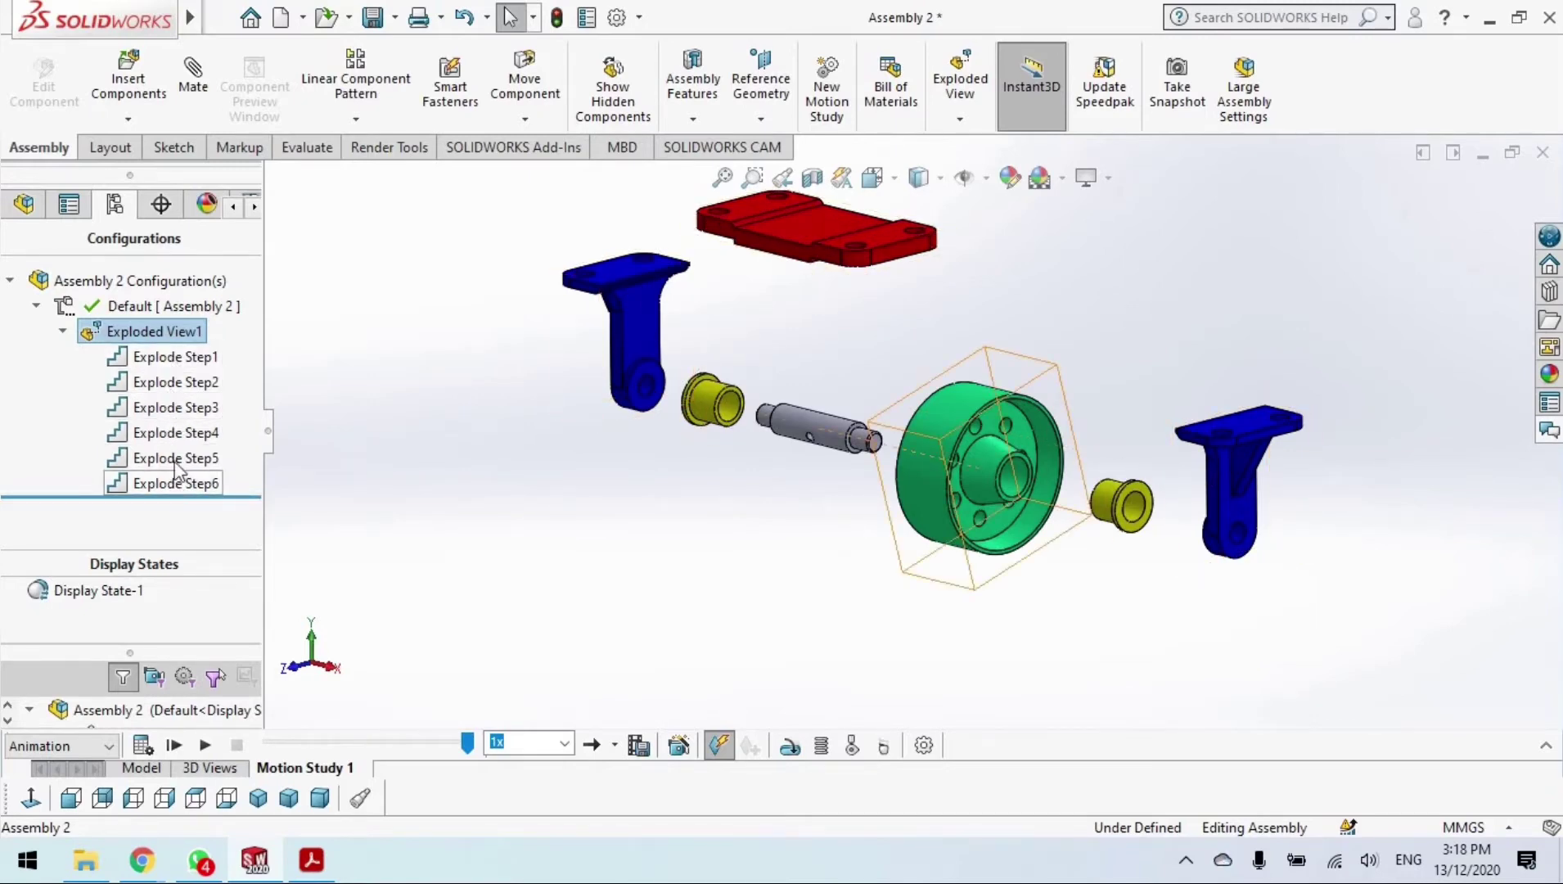
pyautogui.rightClick(172, 331)
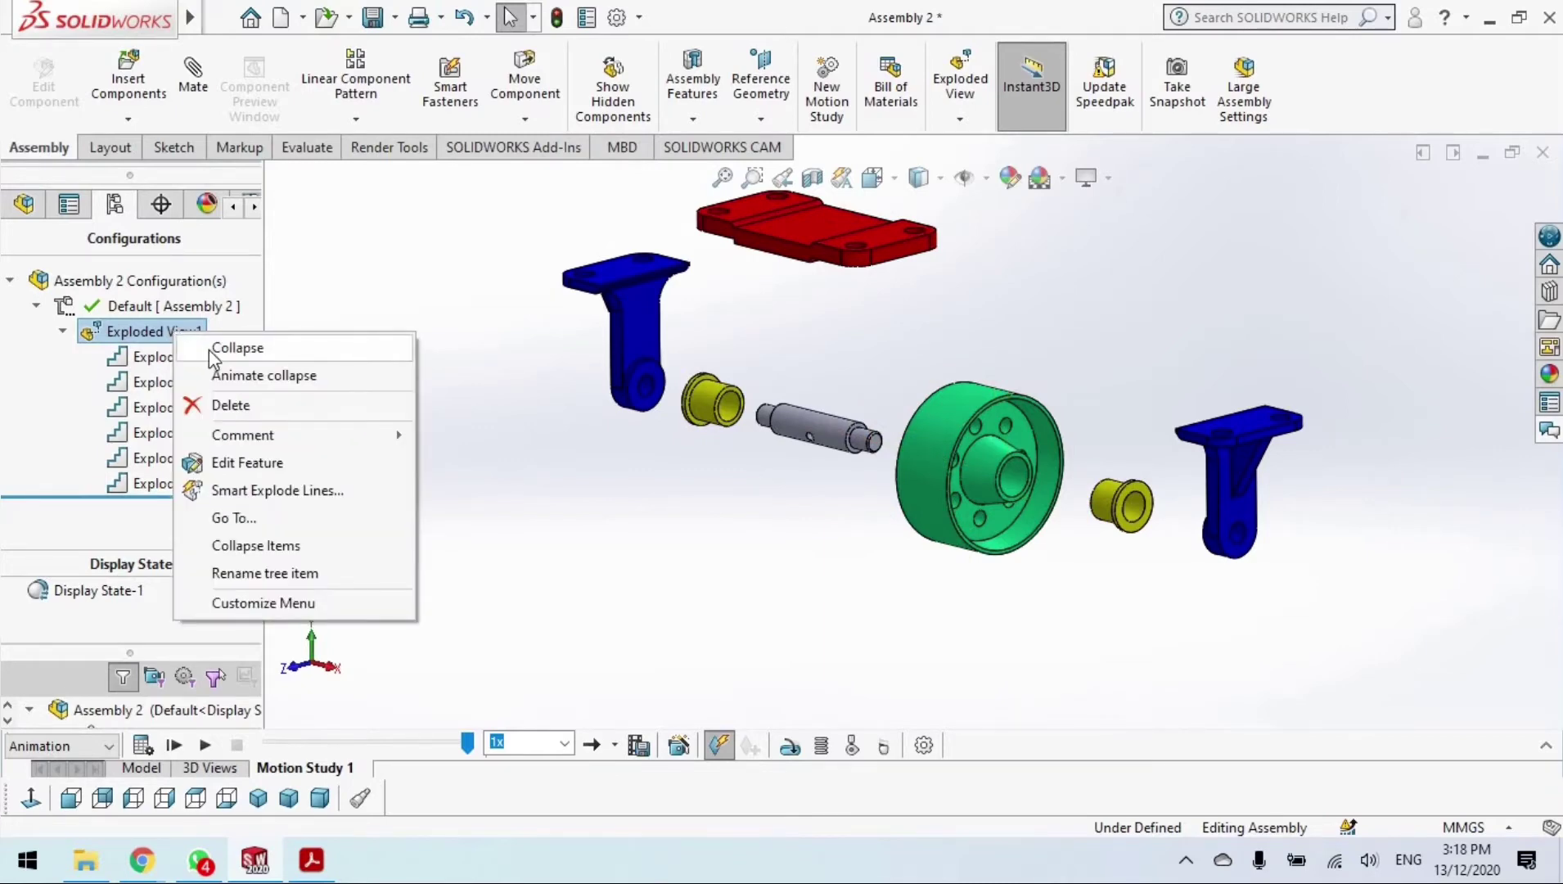
pyautogui.click(226, 349)
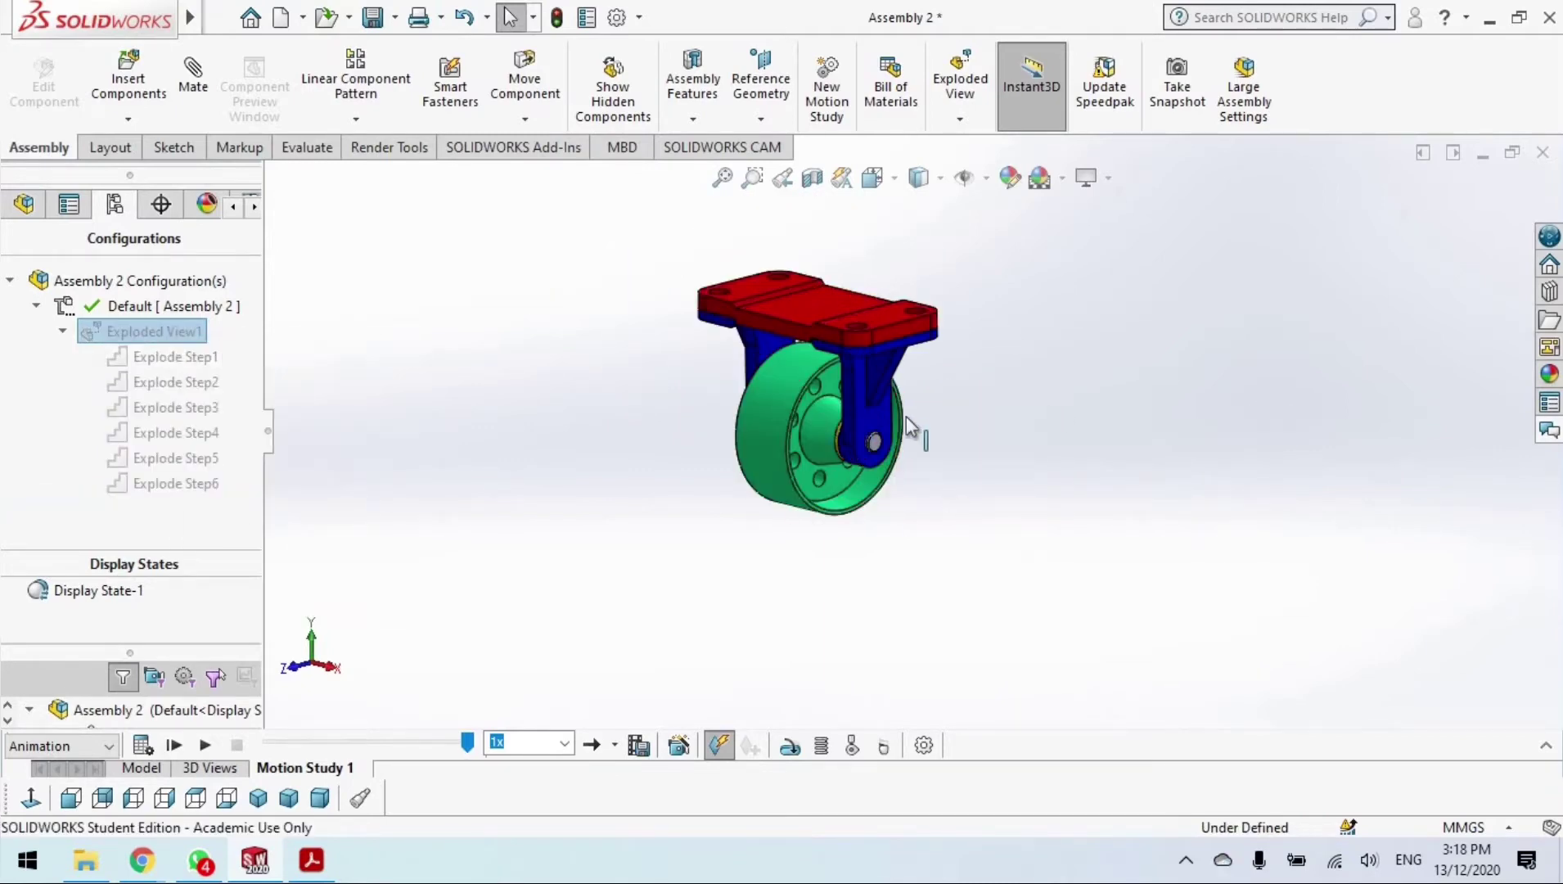
# Play the animated explode of Exploded View1 with the playback mode set to Normal.
pyautogui.rightClick(172, 331)
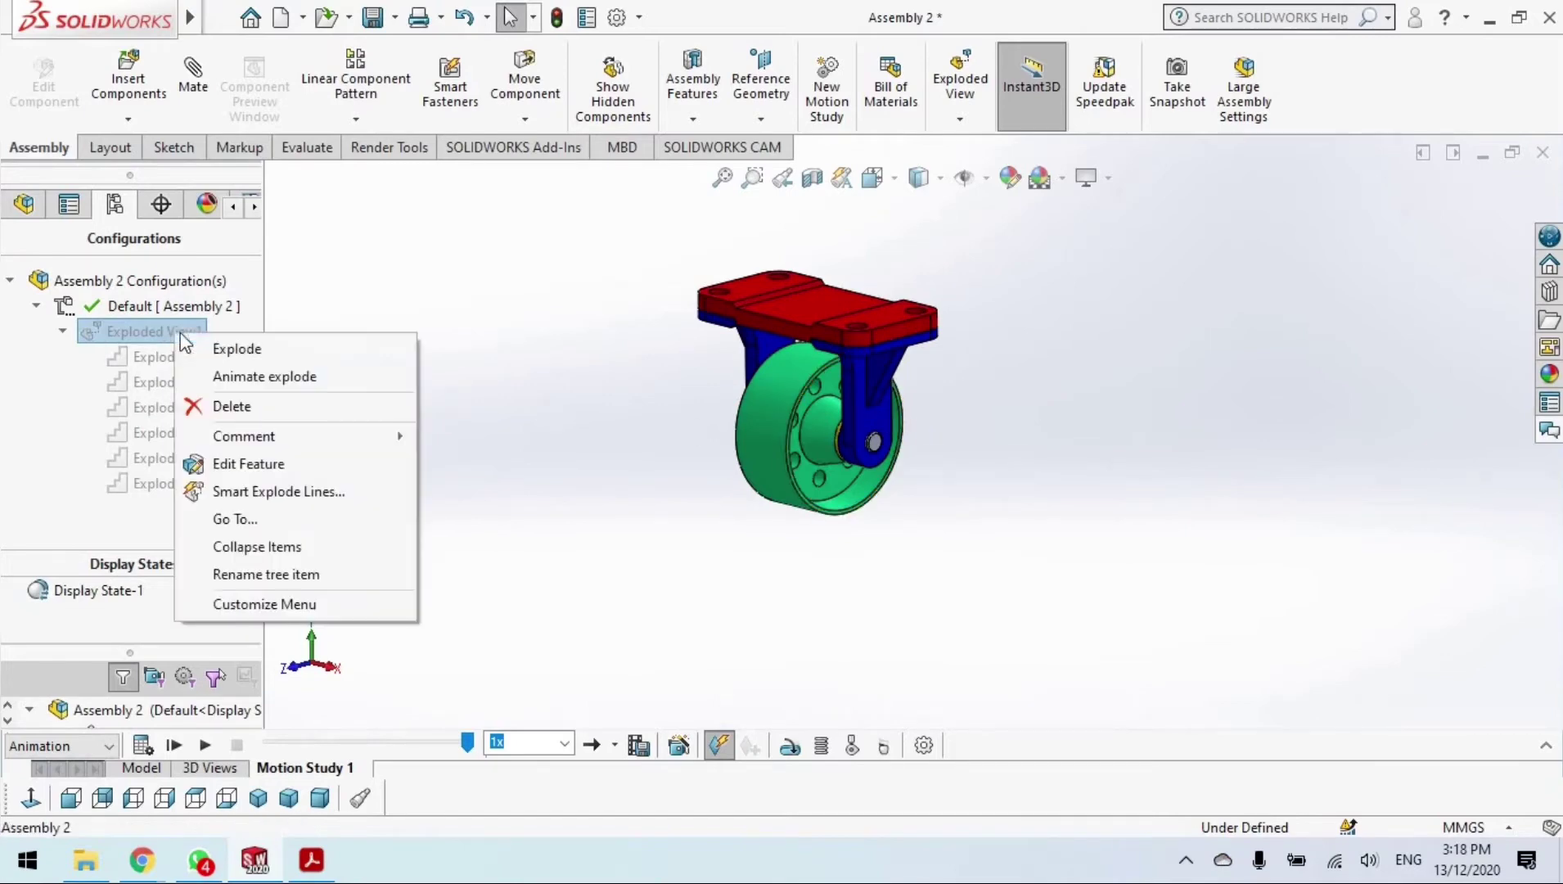
pyautogui.click(272, 376)
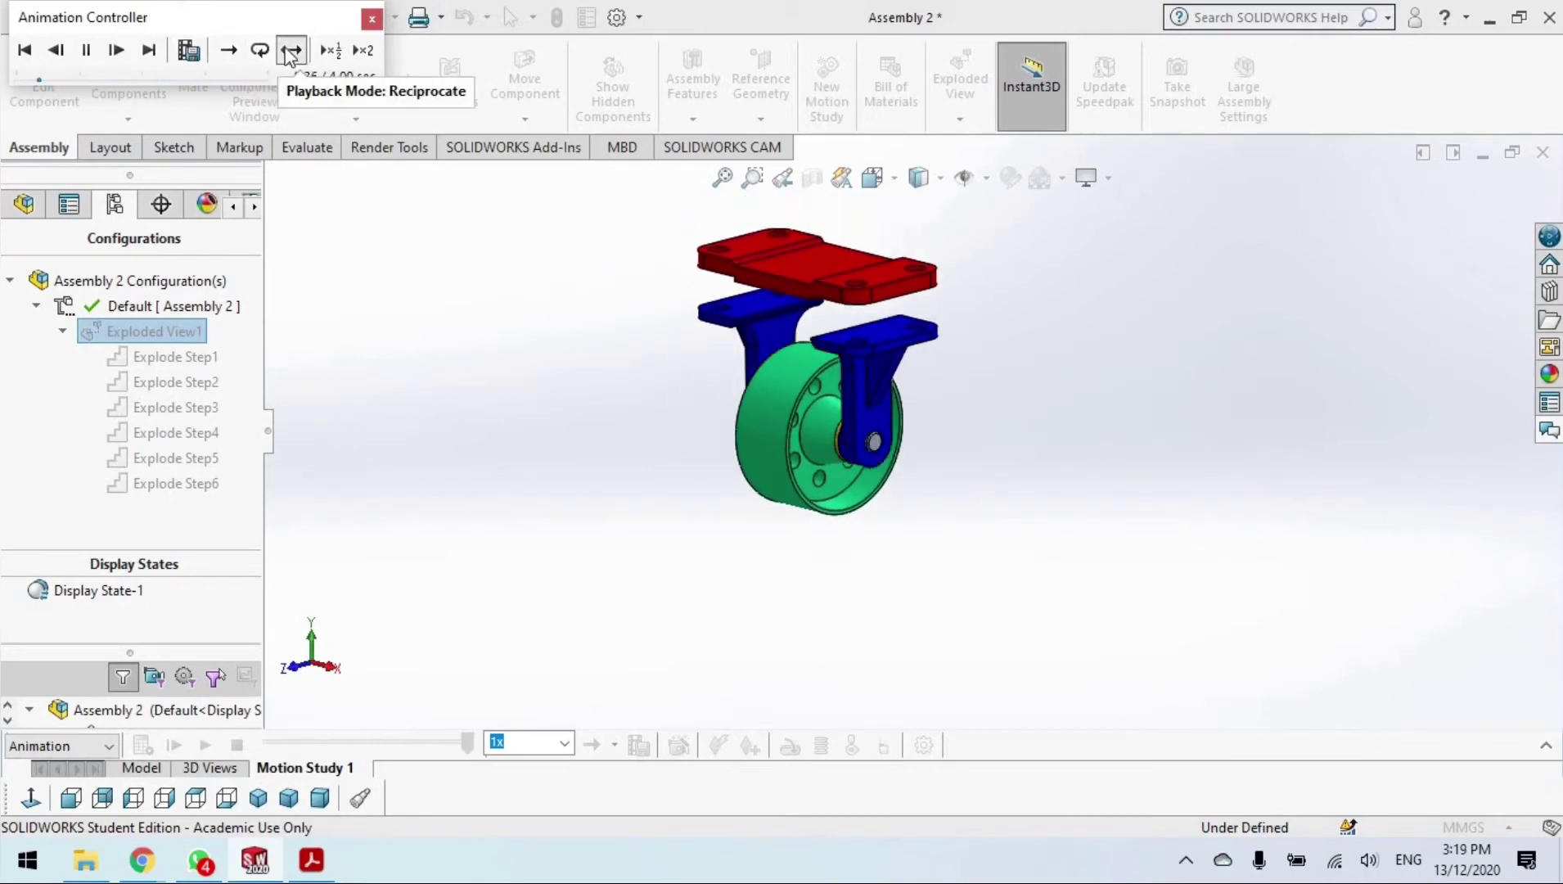
pyautogui.click(228, 50)
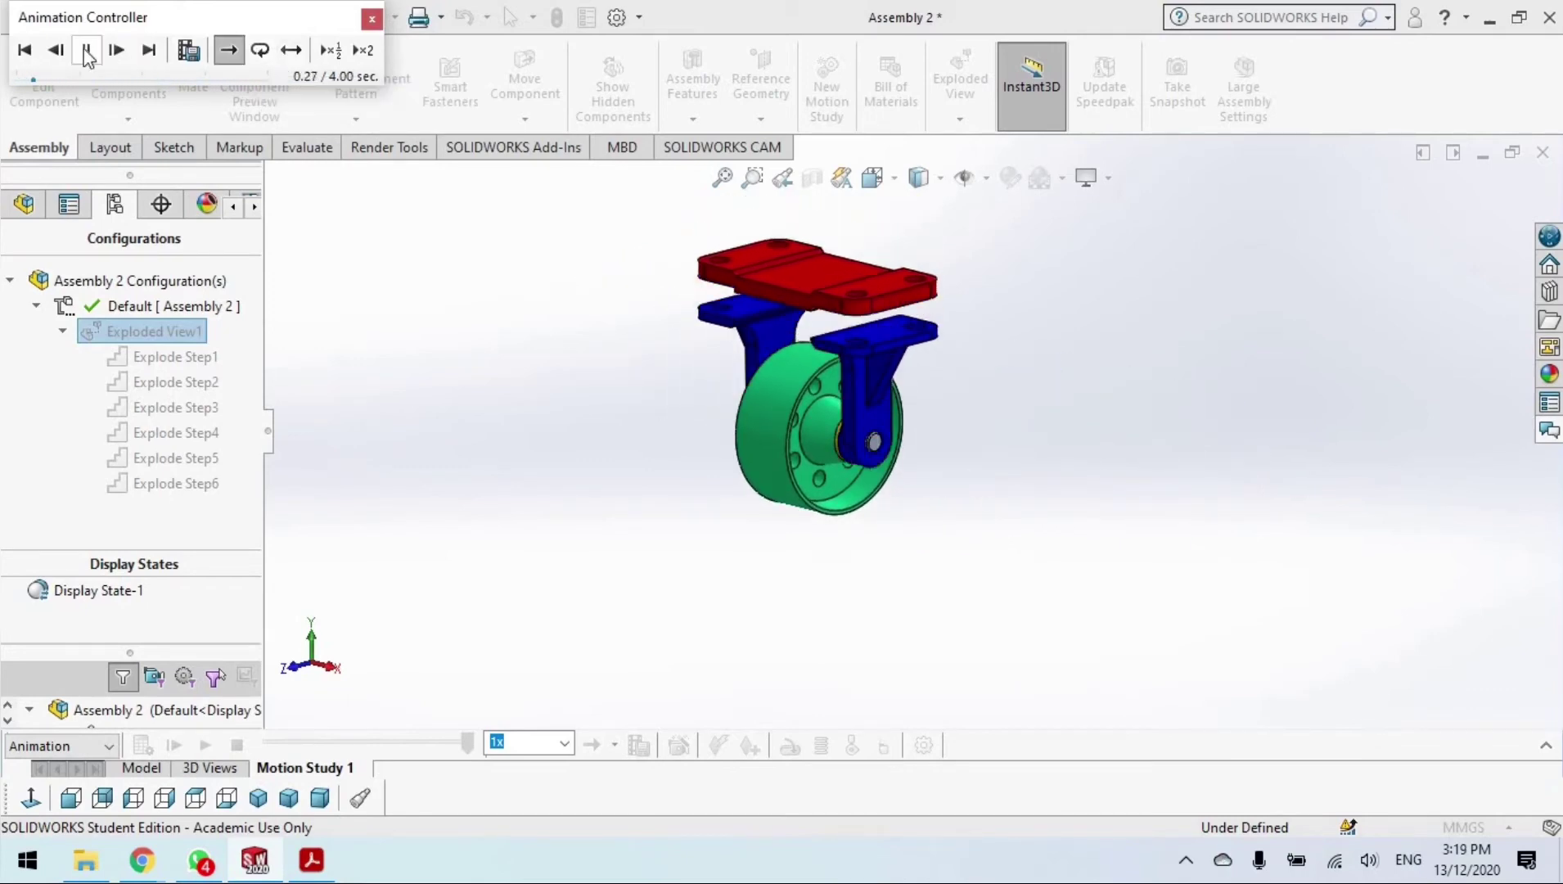
# Save the explode animation as a Microsoft AVI file named "Exploded Animation" with Microsoft Video 1 compression at quality 85.
pyautogui.click(189, 50)
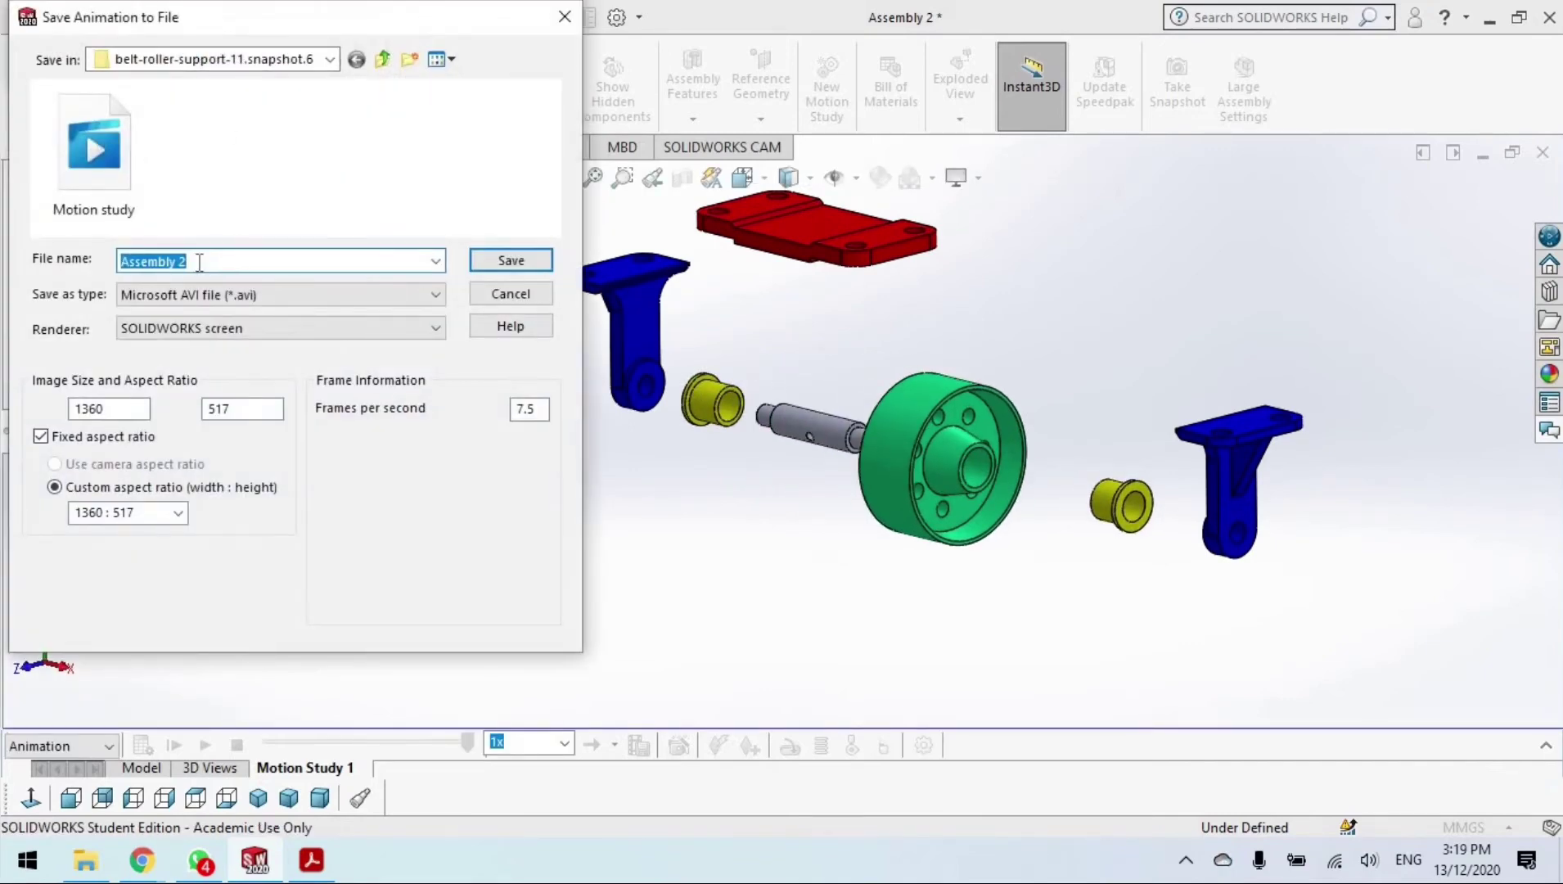
pyautogui.write('ed animation')
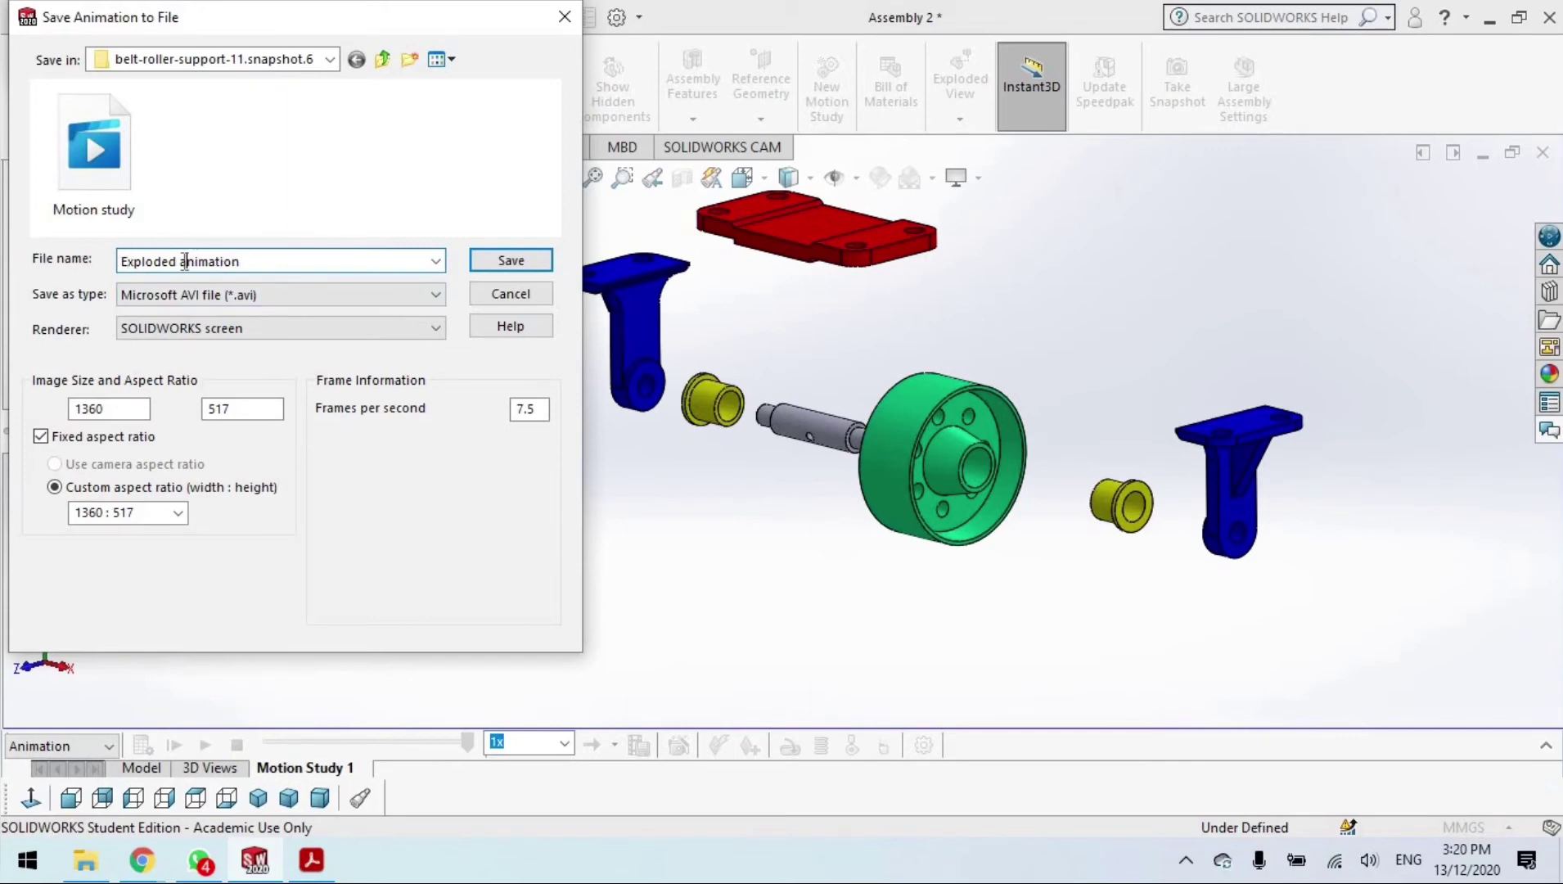
pyautogui.write('A')
pyautogui.click(493, 261)
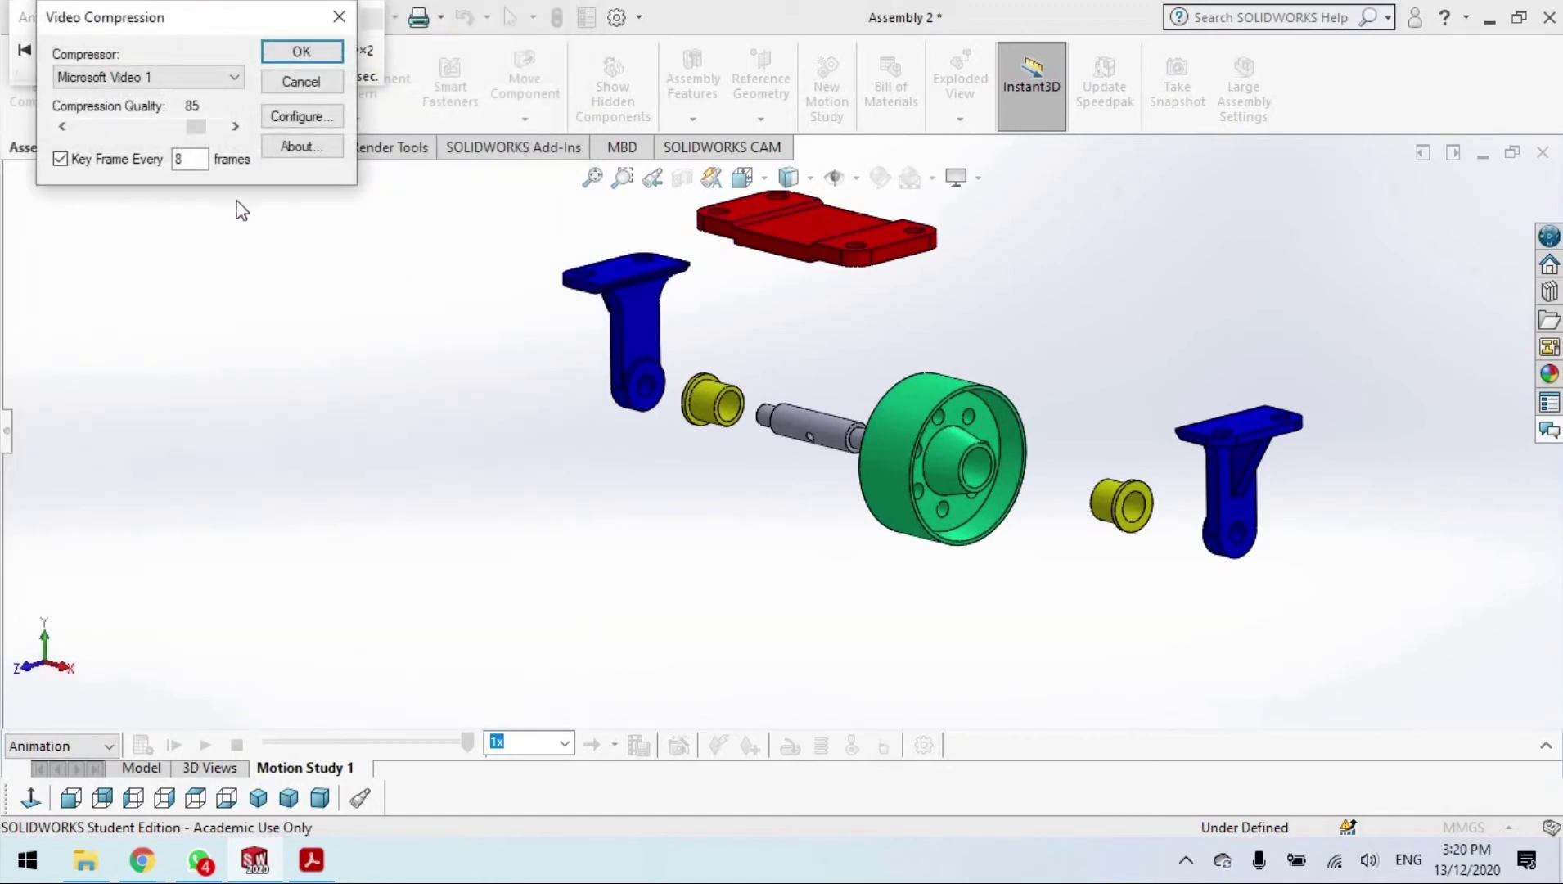
pyautogui.click(299, 52)
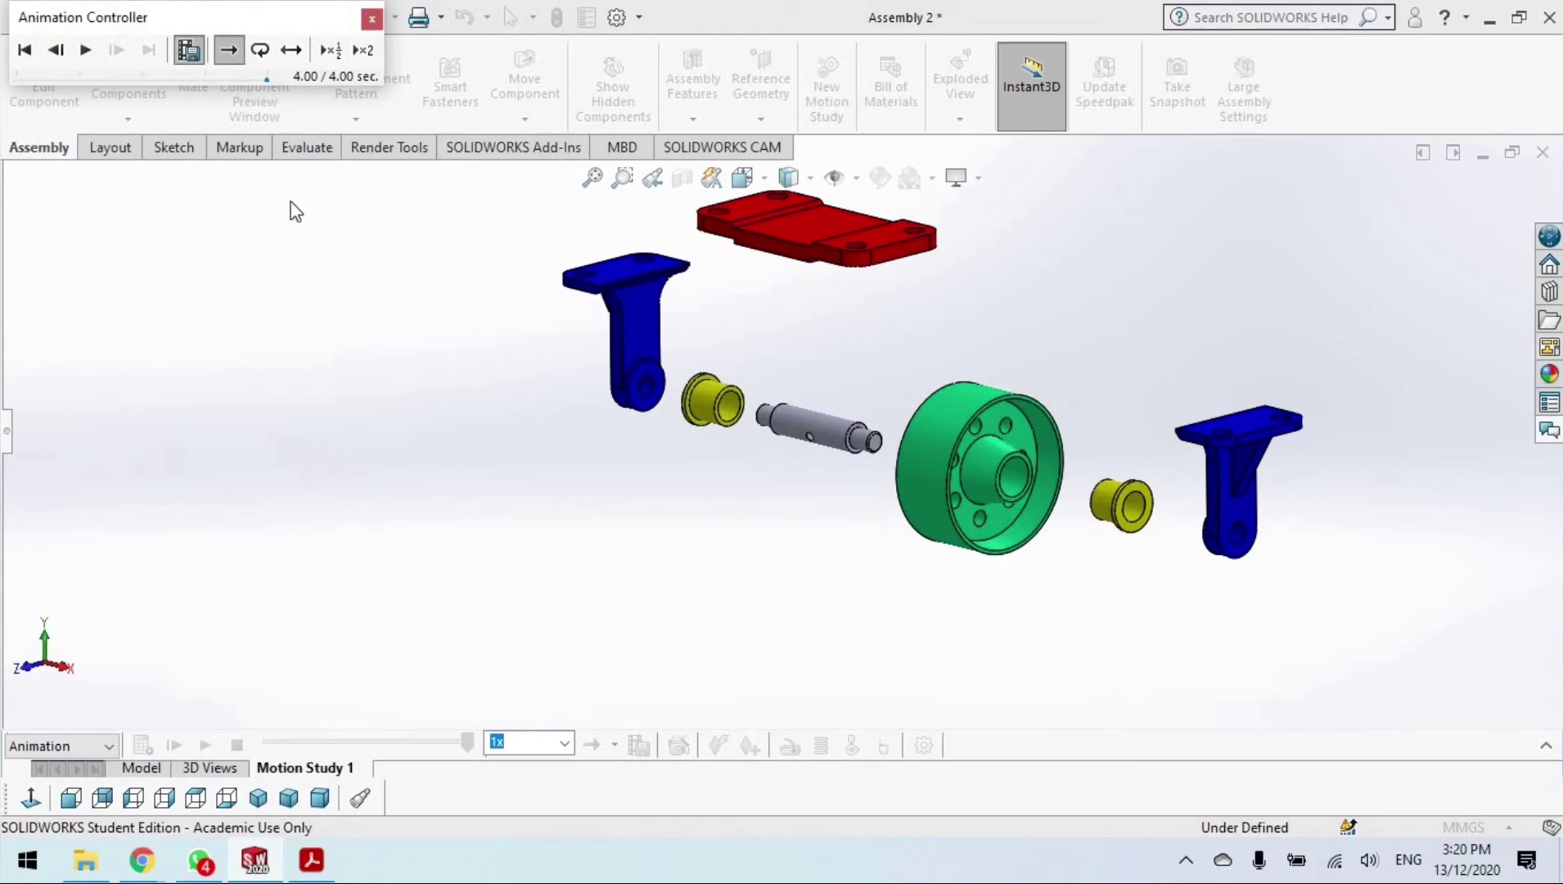
pyautogui.click(85, 51)
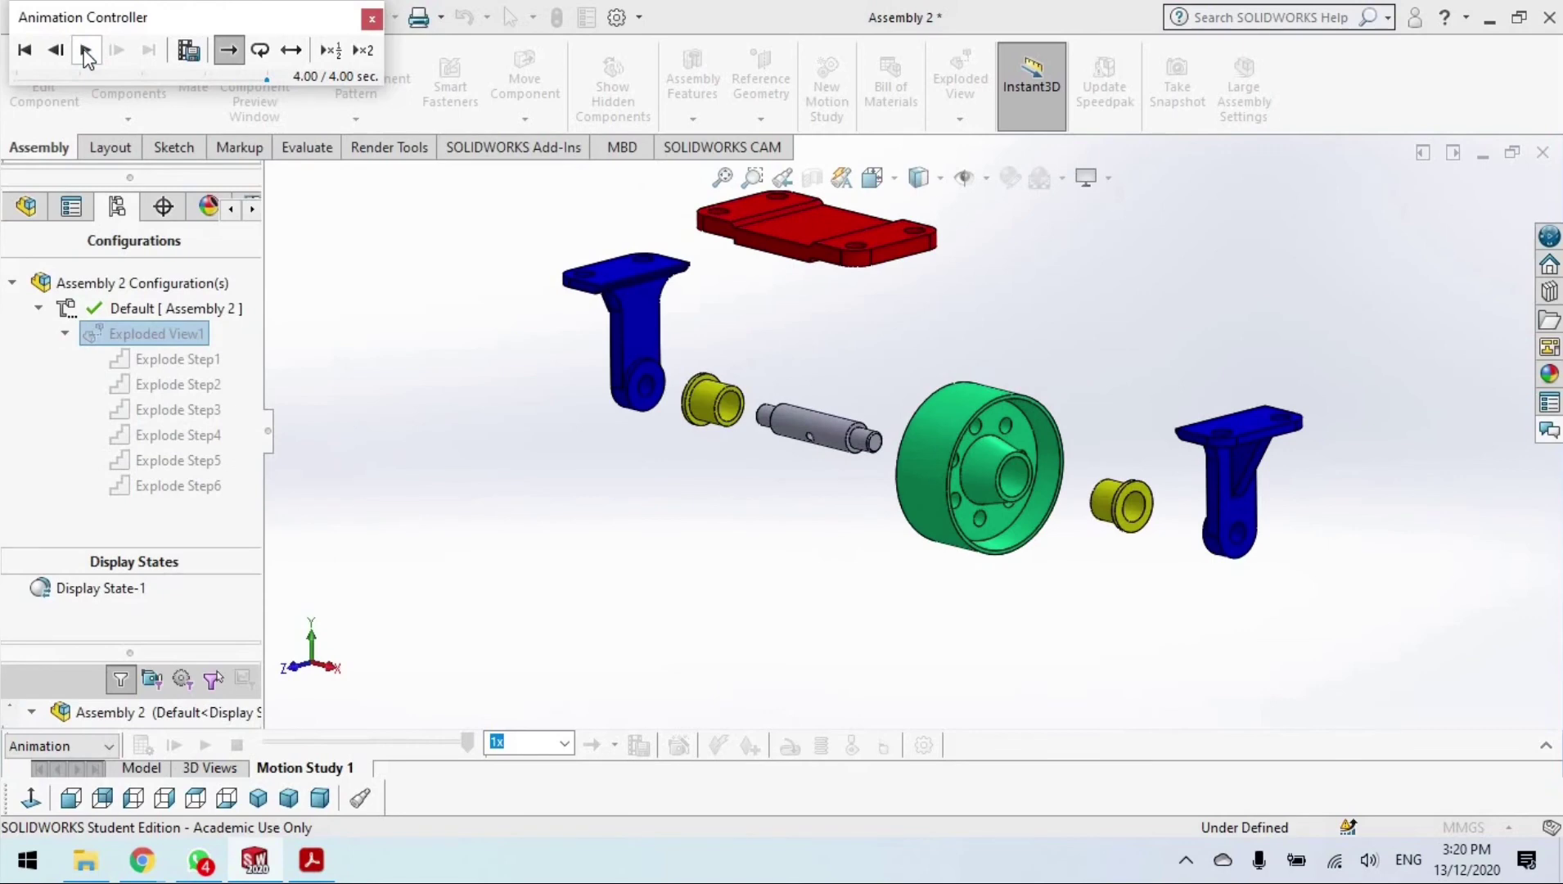
pyautogui.click(235, 356)
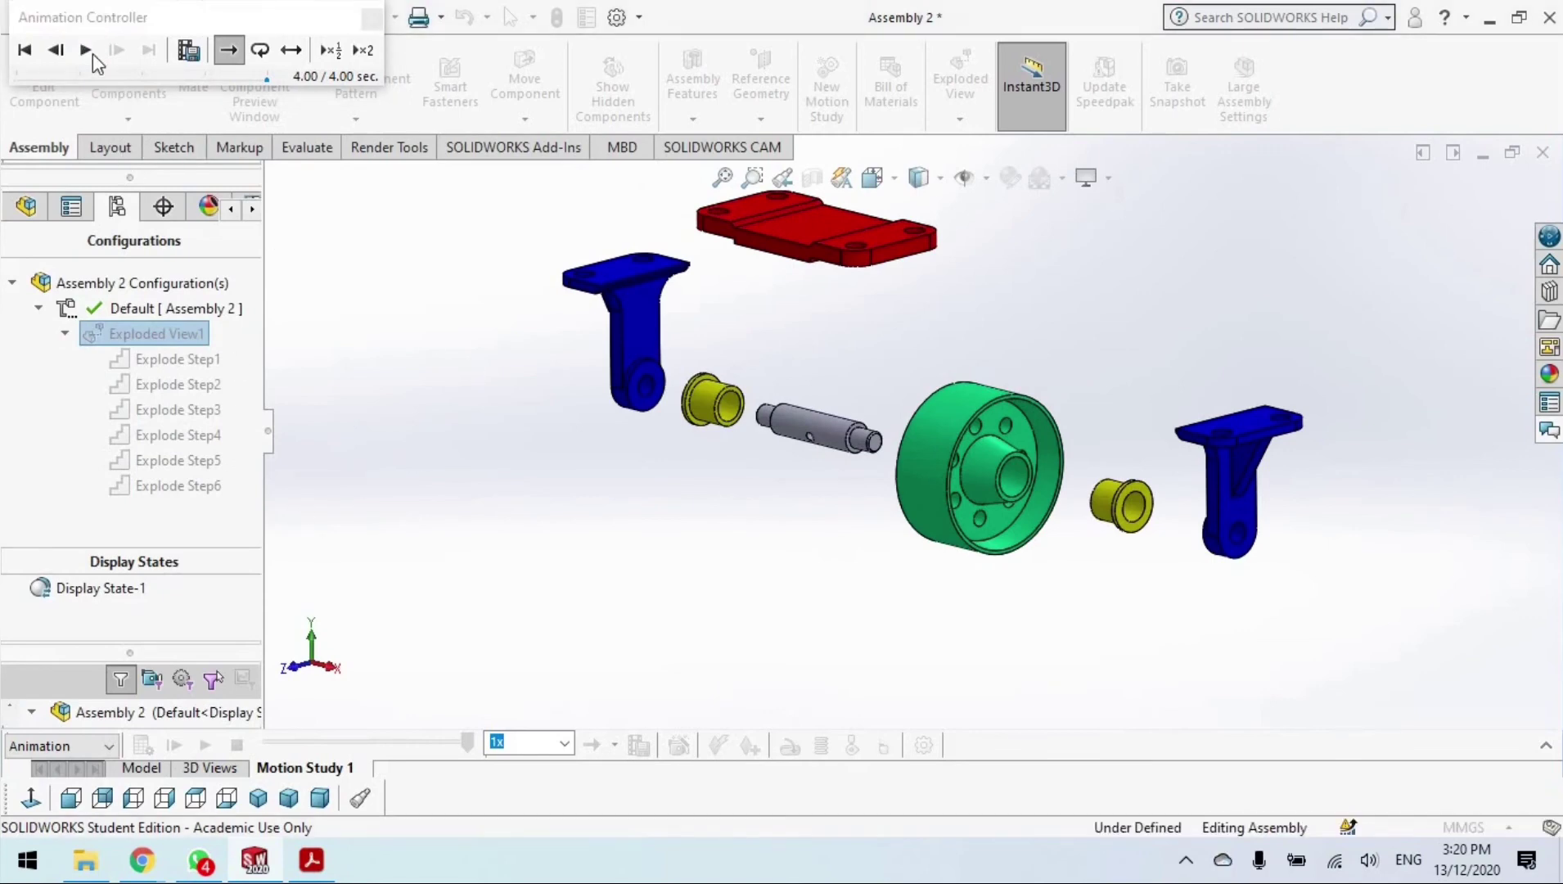
# Switch to File Explorer, open the saved Exploded Animation AVI file with VLC media player and replay it.
pyautogui.click(85, 860)
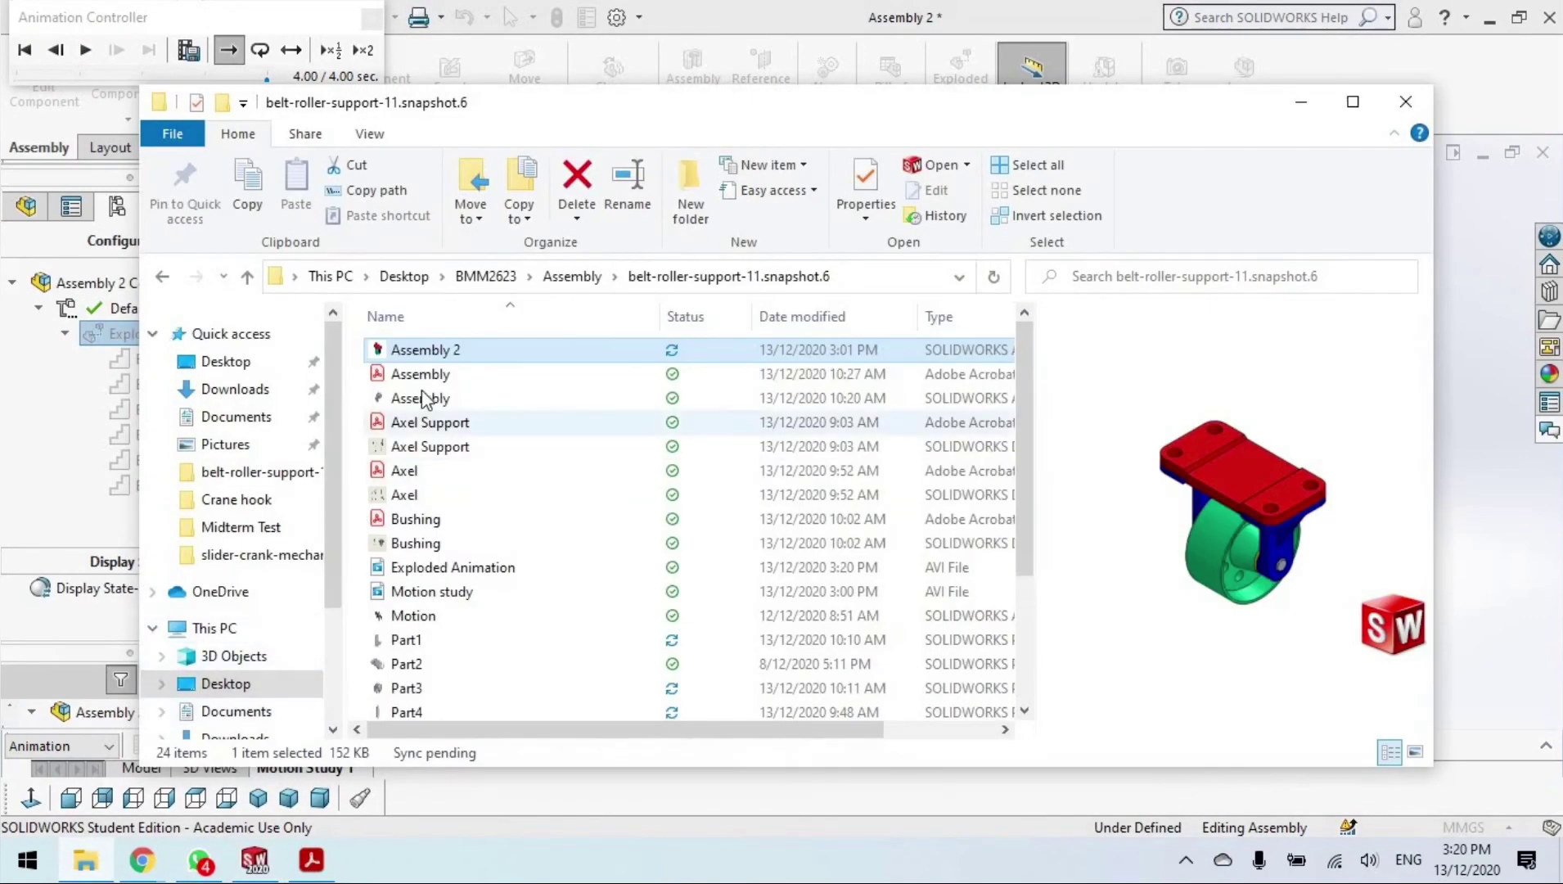
pyautogui.click(456, 569)
pyautogui.rightClick(454, 569)
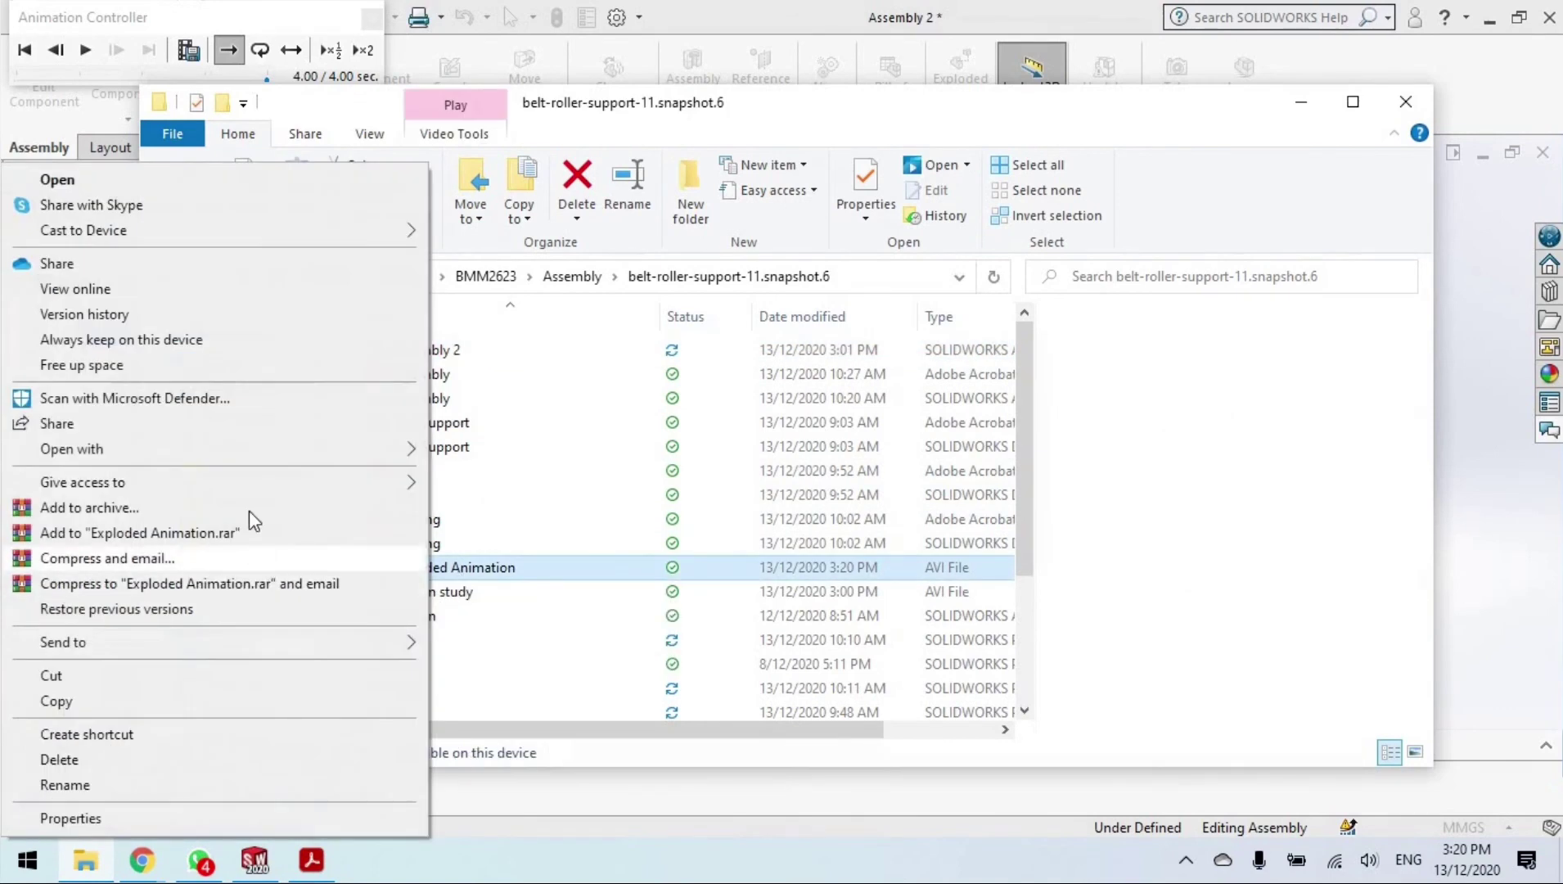
pyautogui.moveTo(262, 451)
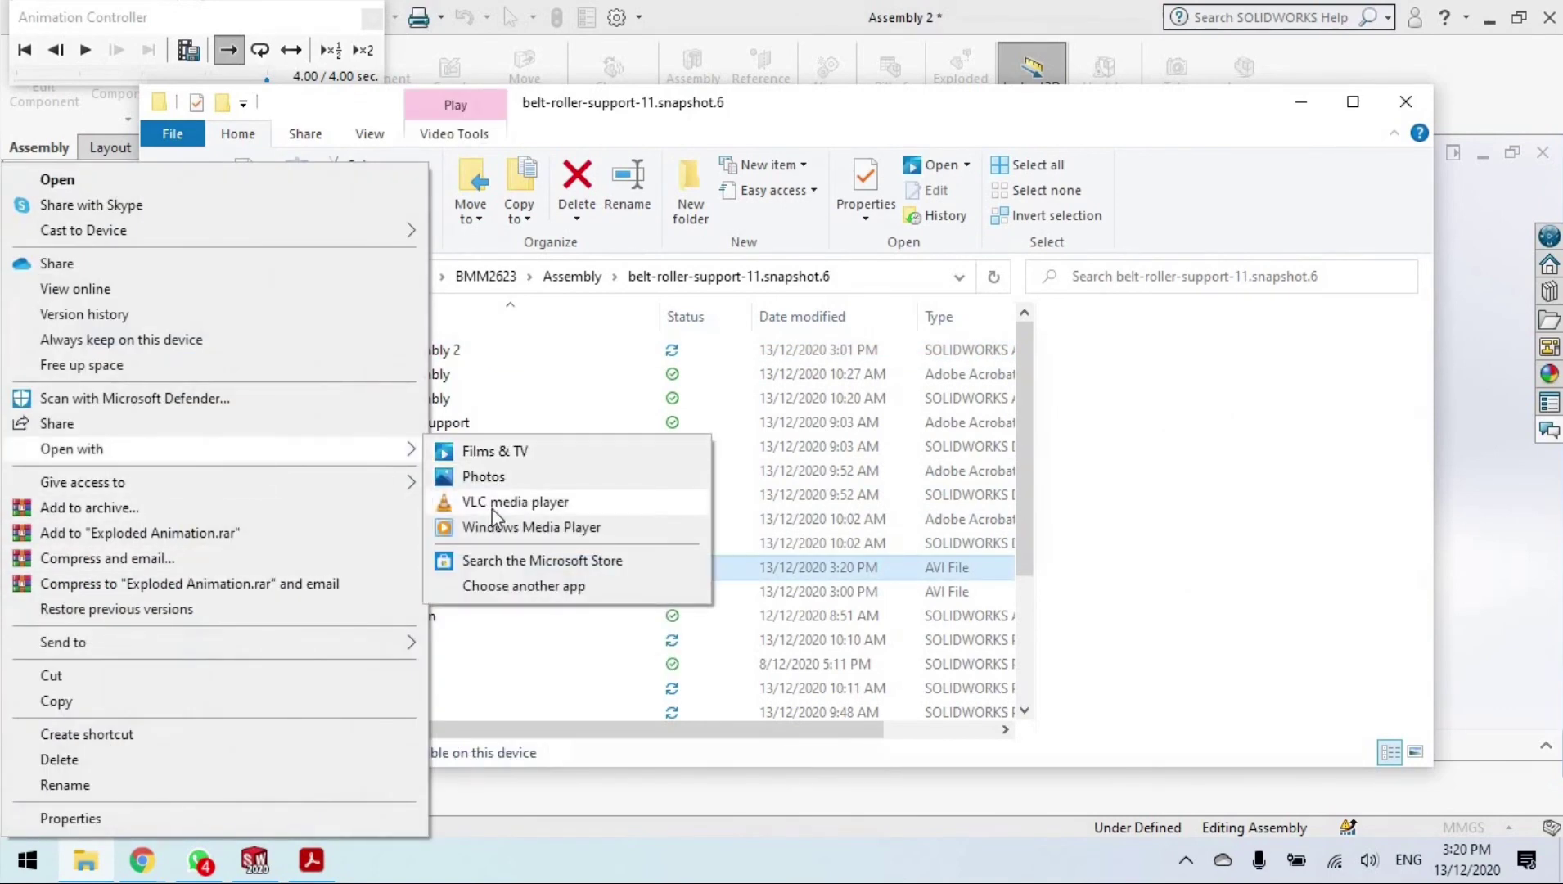
pyautogui.click(492, 506)
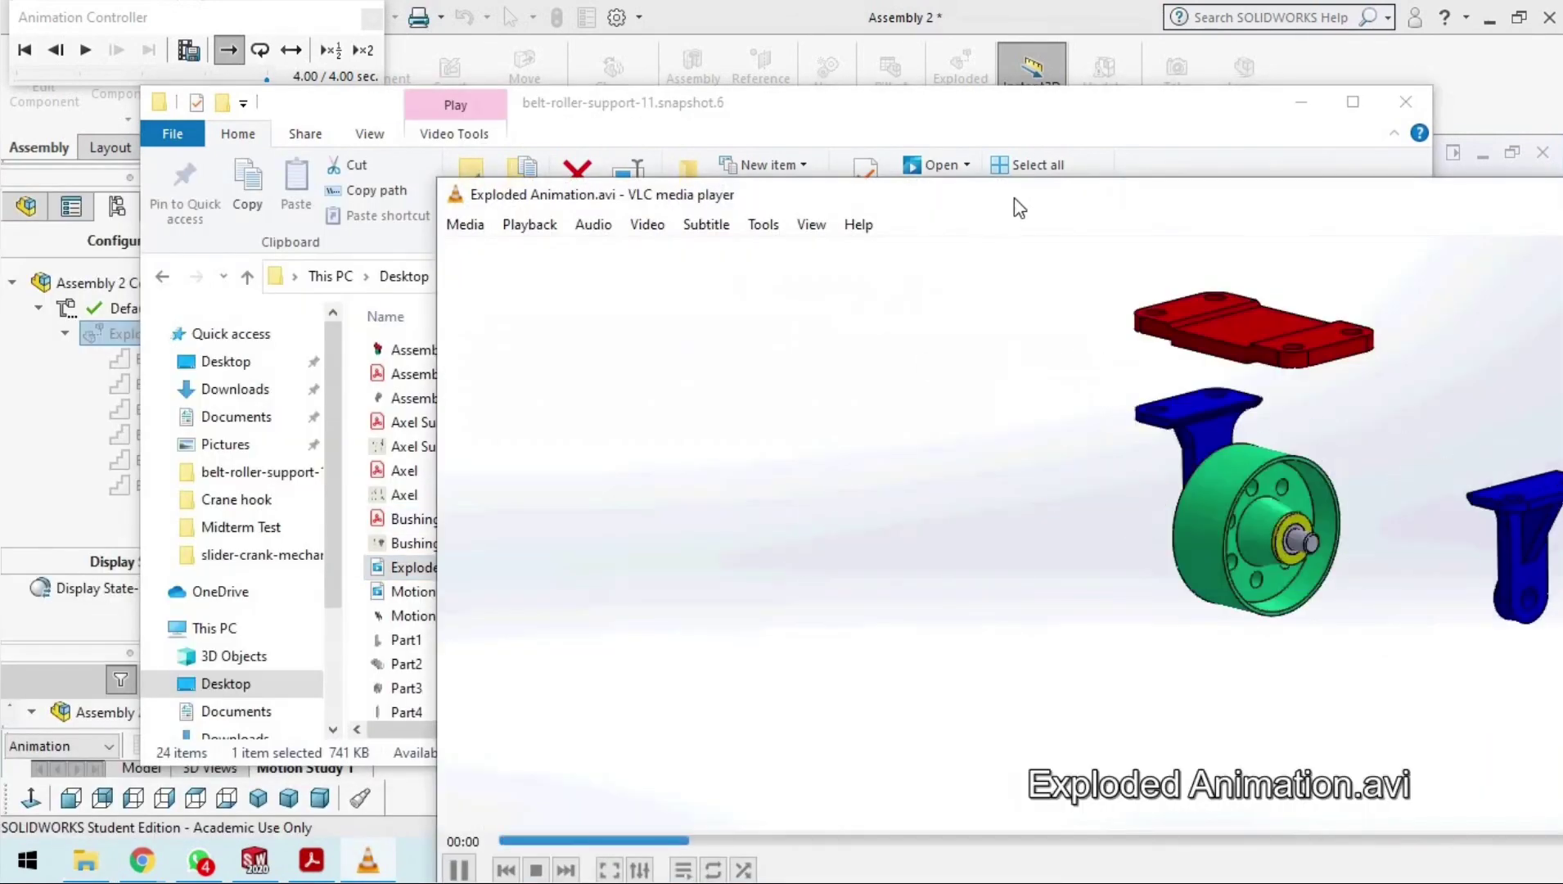
pyautogui.moveTo(1013, 198); pyautogui.dragTo(652, 53)
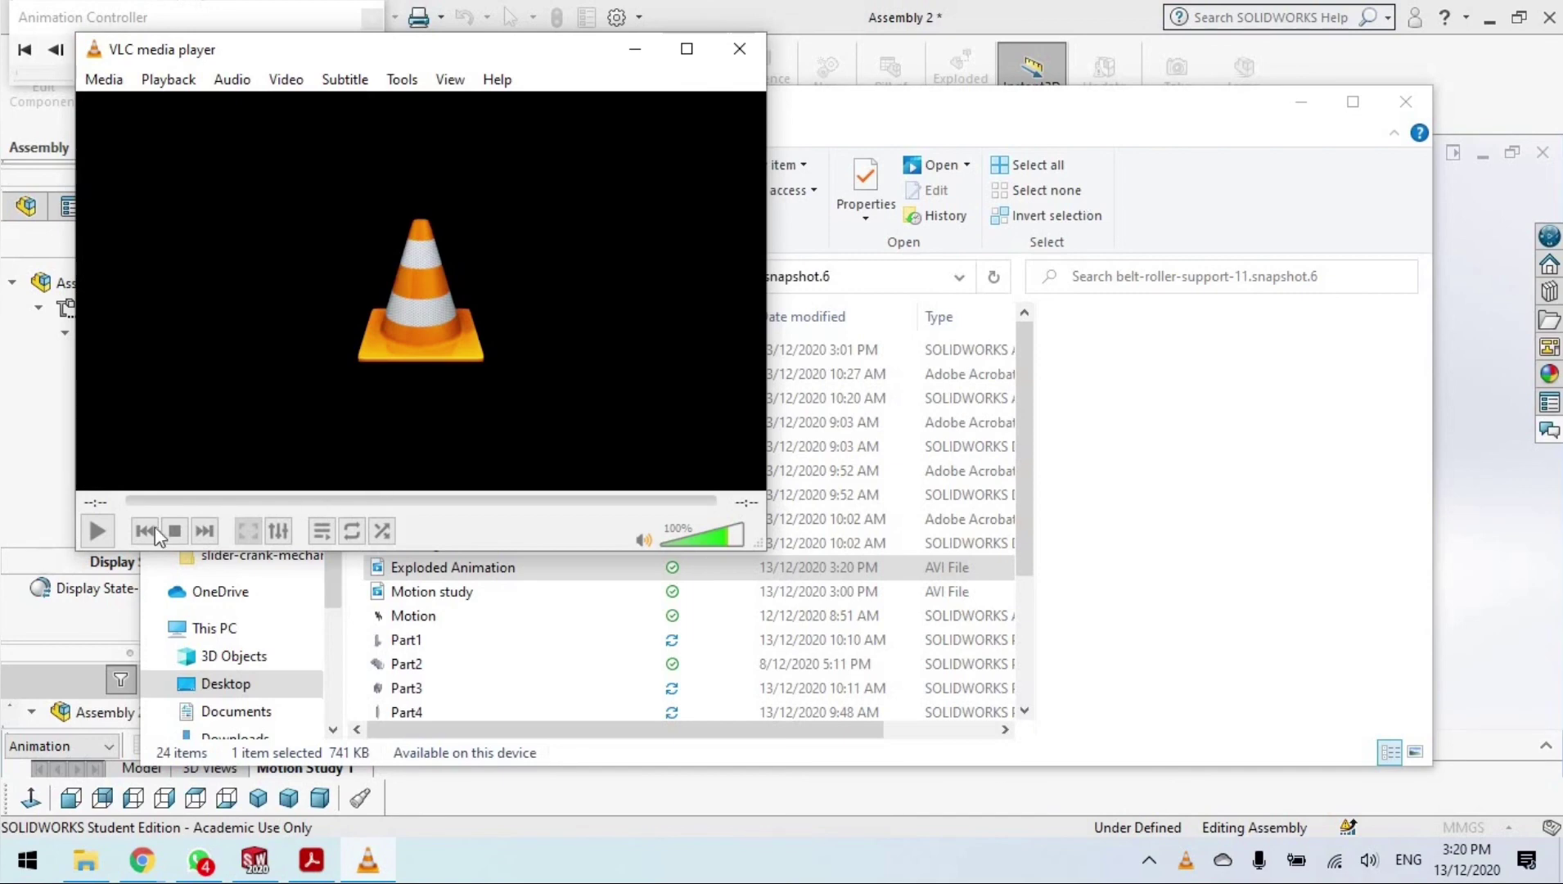
pyautogui.click(90, 534)
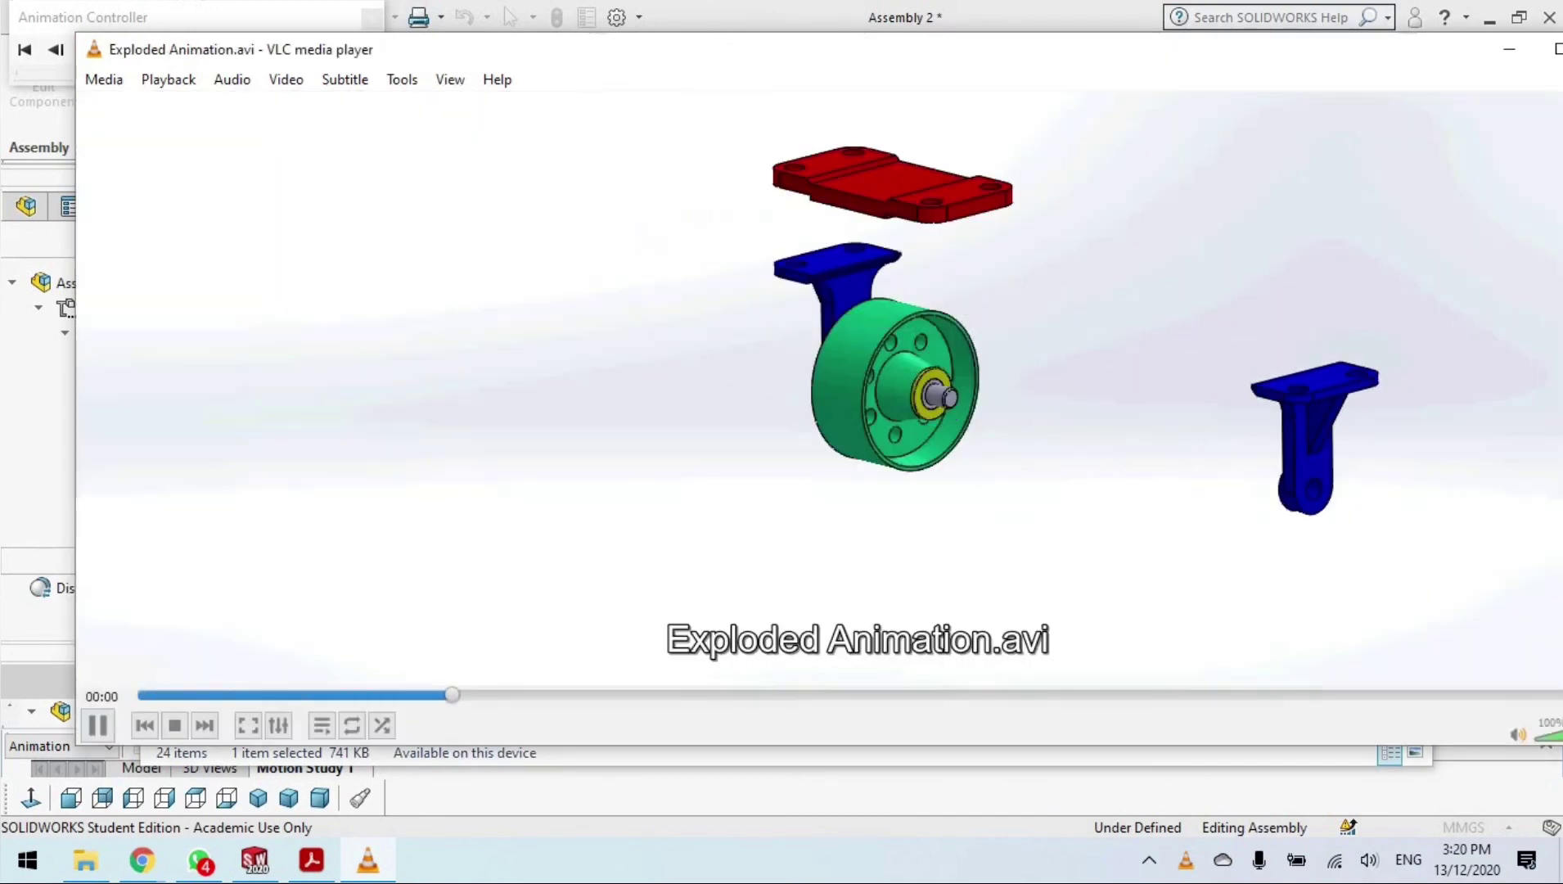